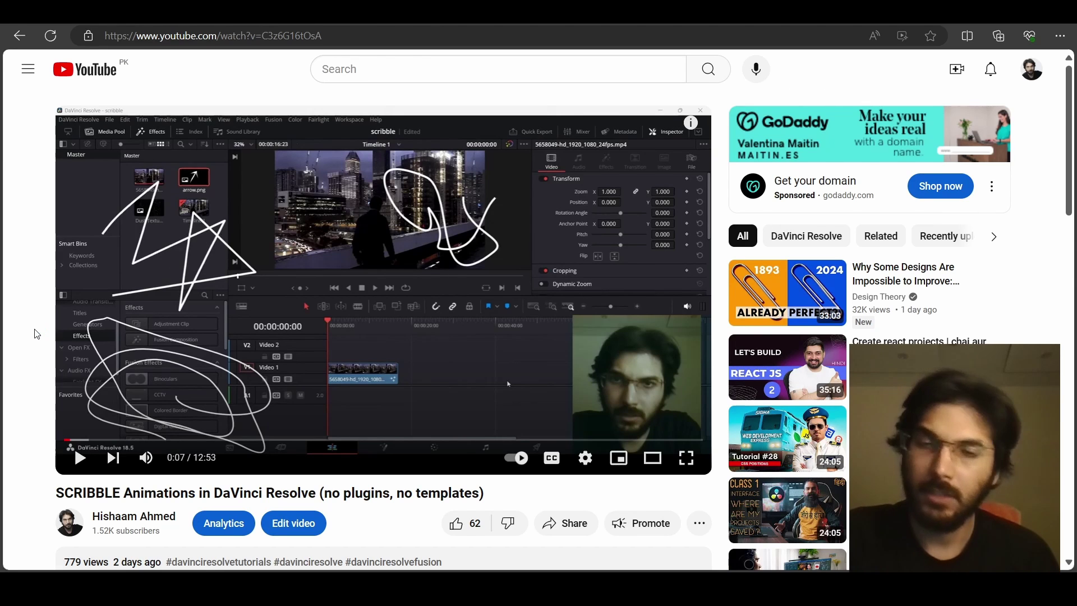
Step: Read the viewer comment about using the paint node under the SCRIBBLE Animations in DaVinci Resolve video
scroll(36, 335, down, 8)
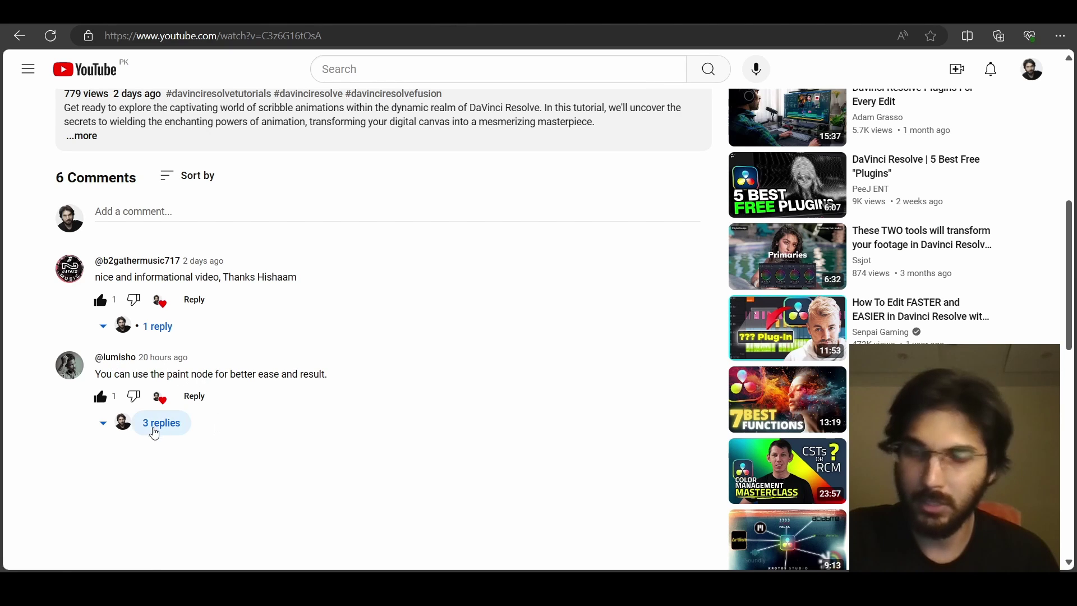
drag(99, 375, 326, 375)
click(398, 393)
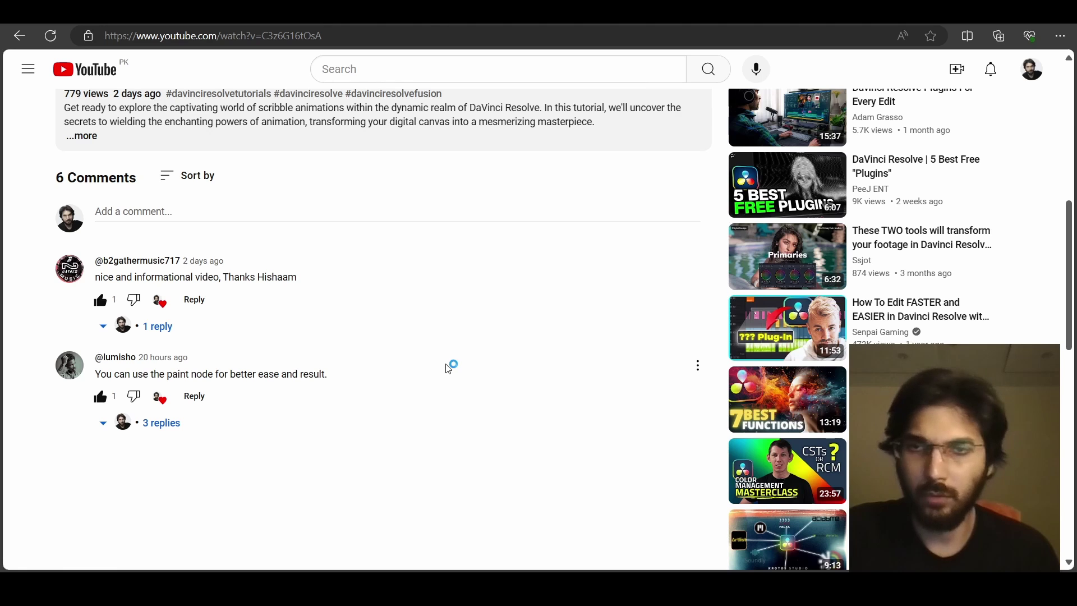
scroll(450, 366, up, 3)
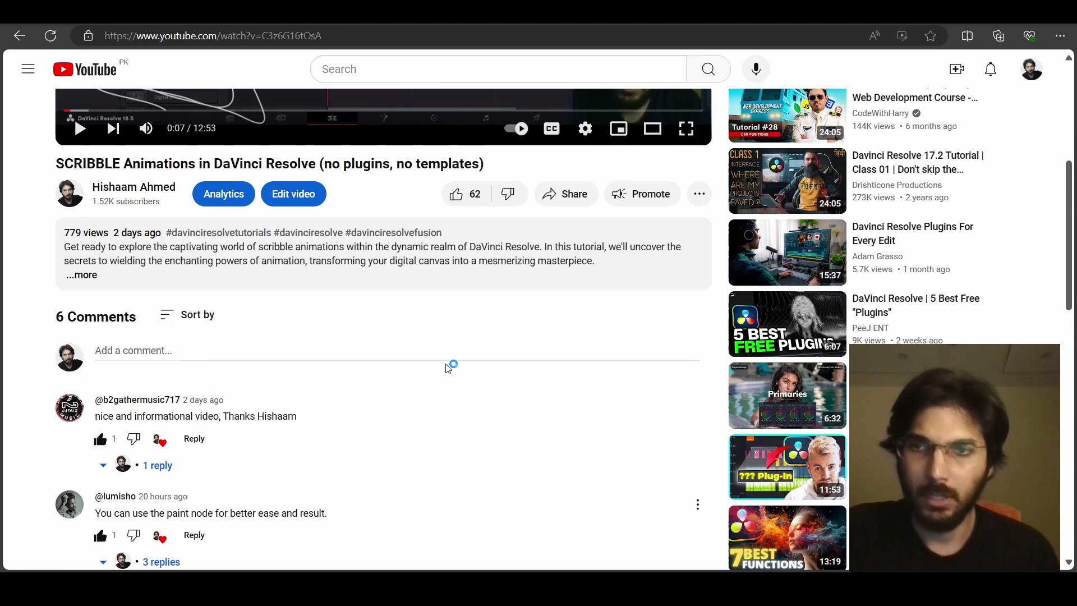
scroll(444, 376, down, 5)
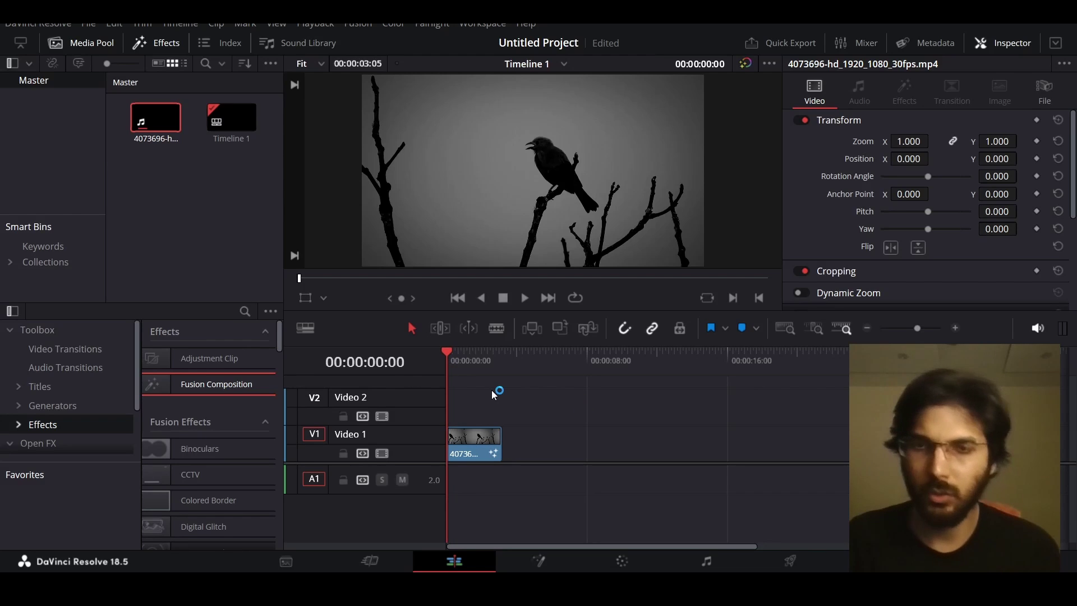
Step: Switch to DaVinci Resolve and play through the finished bird clip on Timeline 1 to check its scribble animation
key(space)
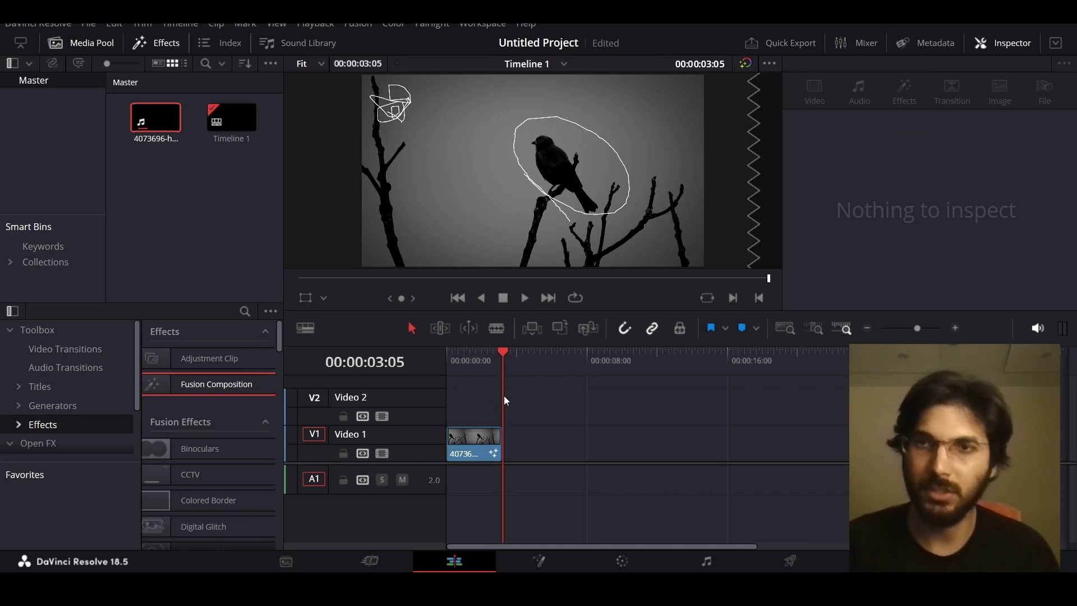
click(472, 360)
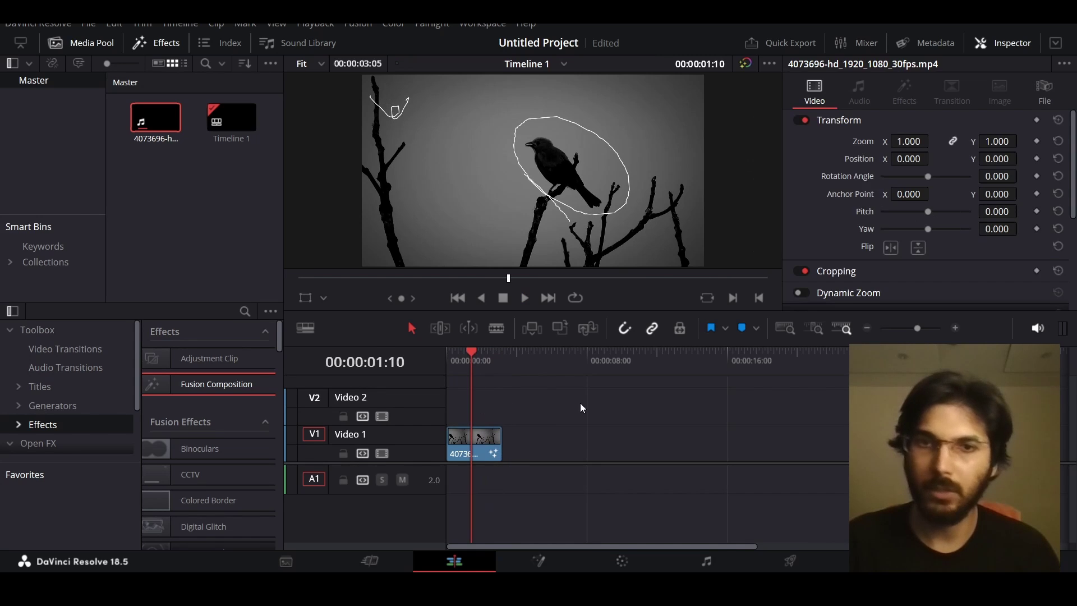
Step: Add another copy of 4073696-hd_1920_1080_30fps.mp4 after the first clip on Video 1 and trim it to run from 00:00:06:04 to about 00:00:08:00
drag(160, 119, 531, 452)
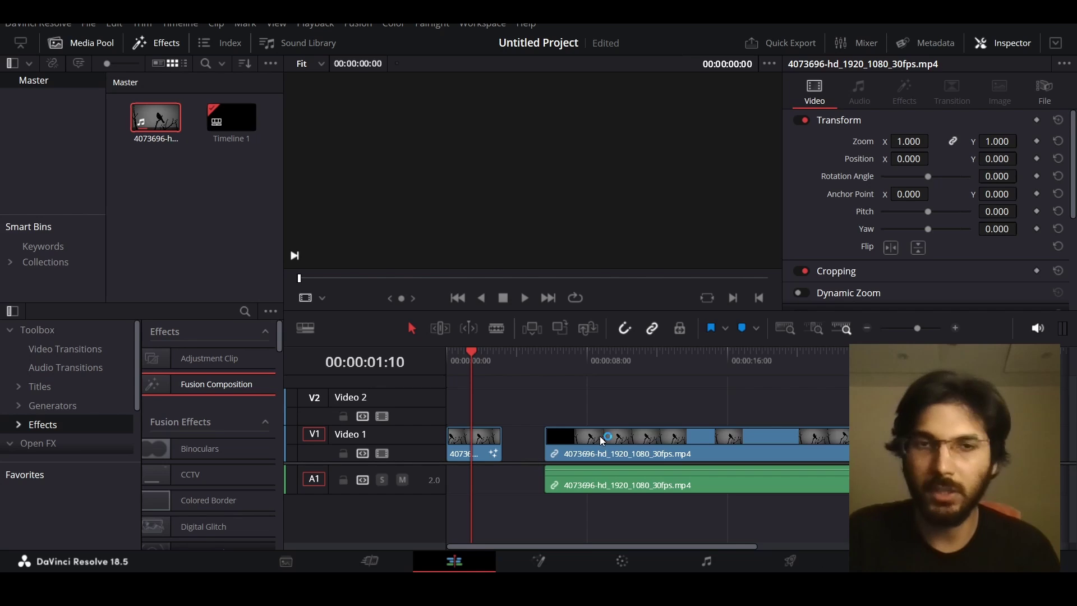
click(555, 369)
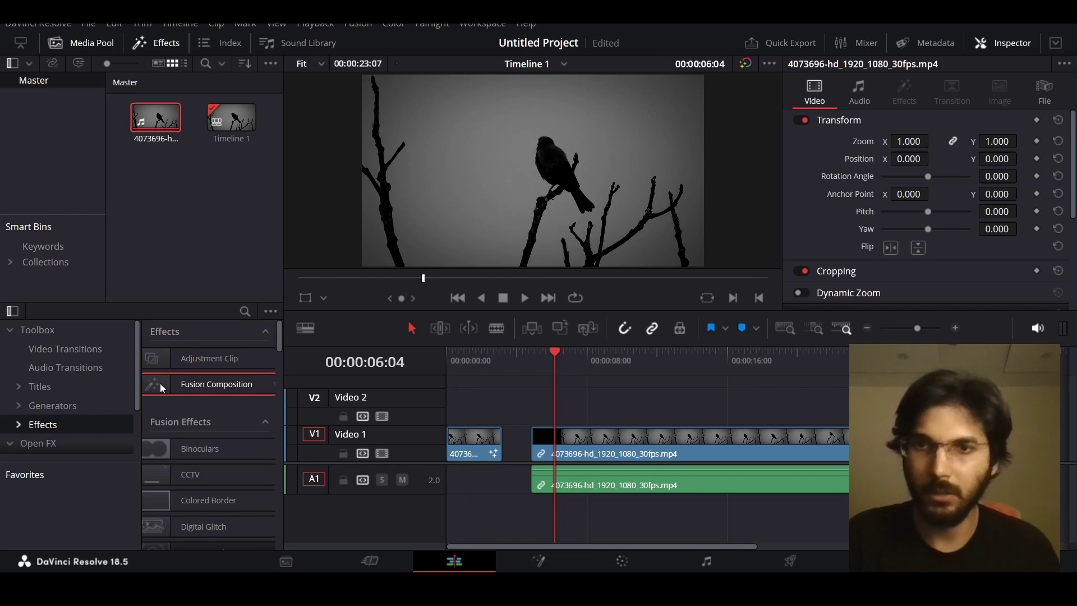
drag(160, 383, 605, 404)
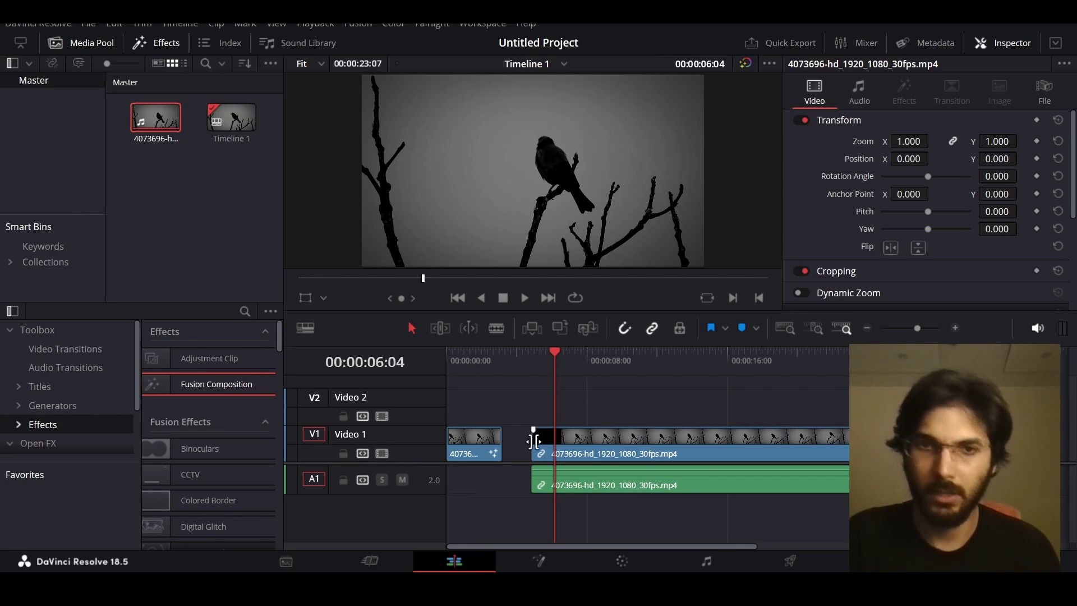
drag(533, 443, 556, 443)
drag(842, 455, 586, 448)
drag(583, 355, 555, 355)
Step: Open the trimmed clip in Fusion and insert a Paint node between MediaIn1 and MediaOut1
click(540, 561)
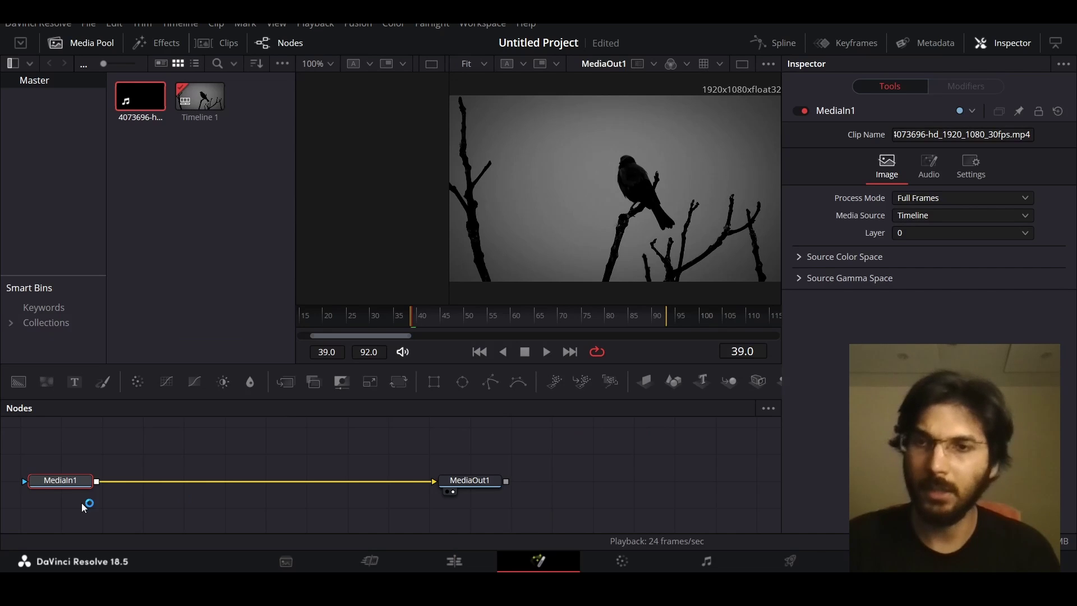
drag(42, 447, 606, 483)
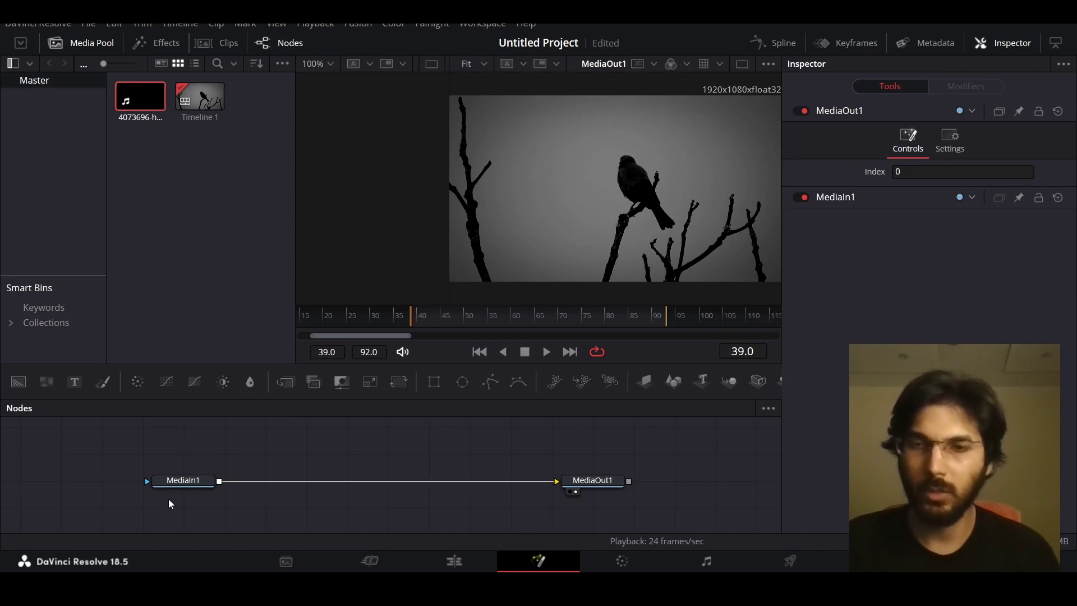
click(193, 484)
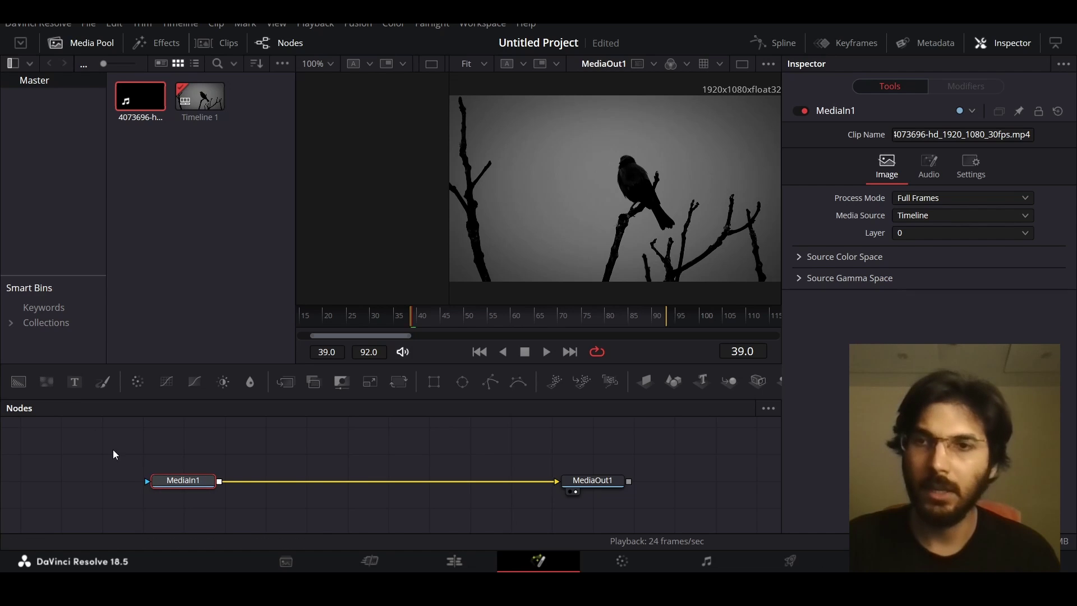
click(105, 382)
mouse_move(253, 481)
mouse_down()
mouse_move(294, 450)
mouse_move(279, 478)
mouse_up()
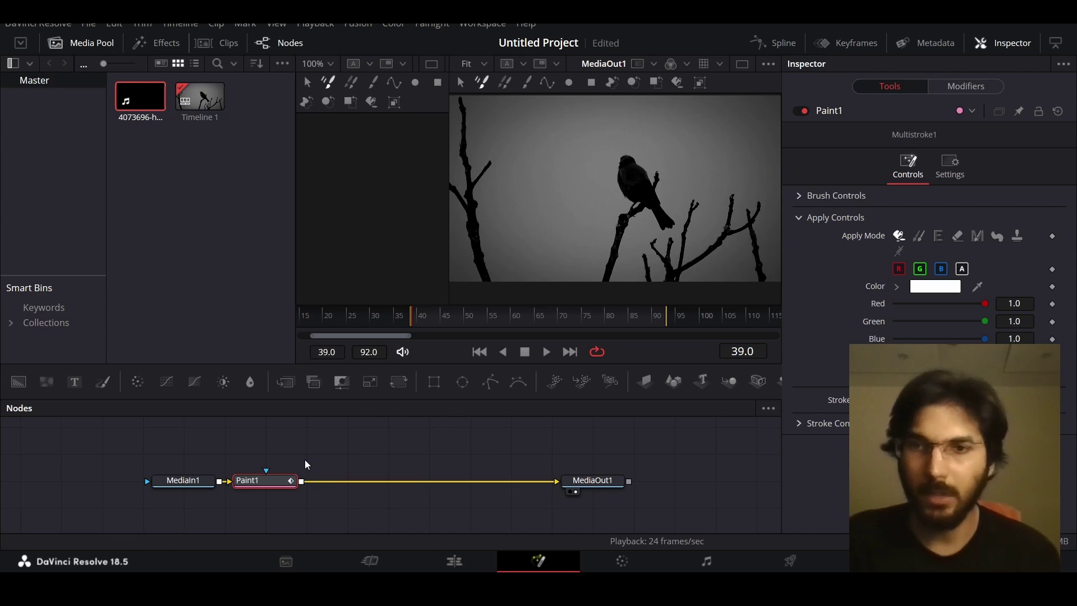
Step: Give the Paint1 brush the solid circle shape, a size of 0.0014 and a white color
click(819, 199)
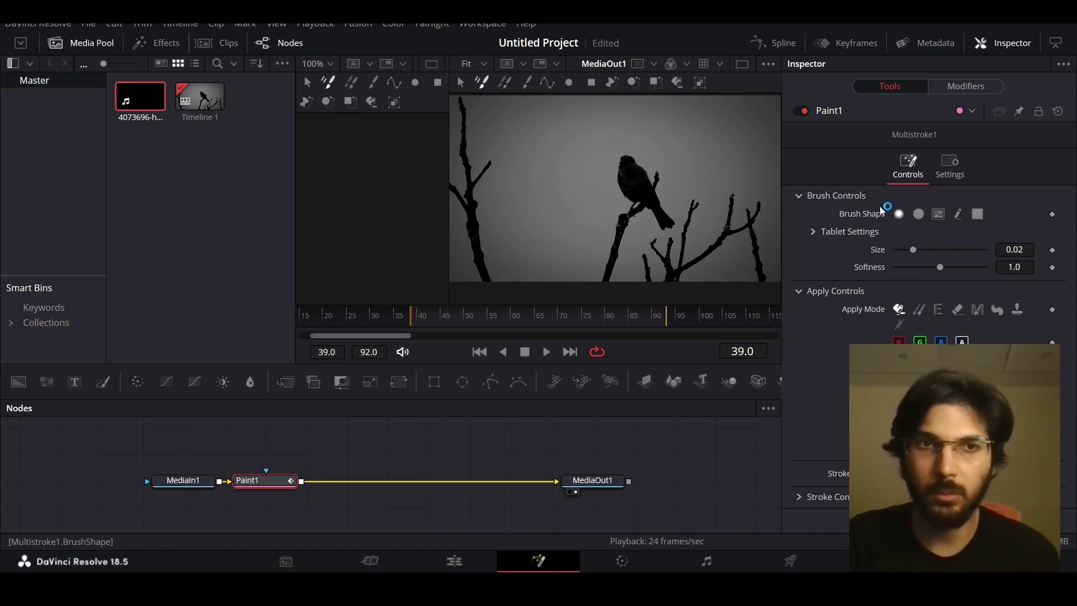
click(919, 216)
drag(913, 249, 899, 258)
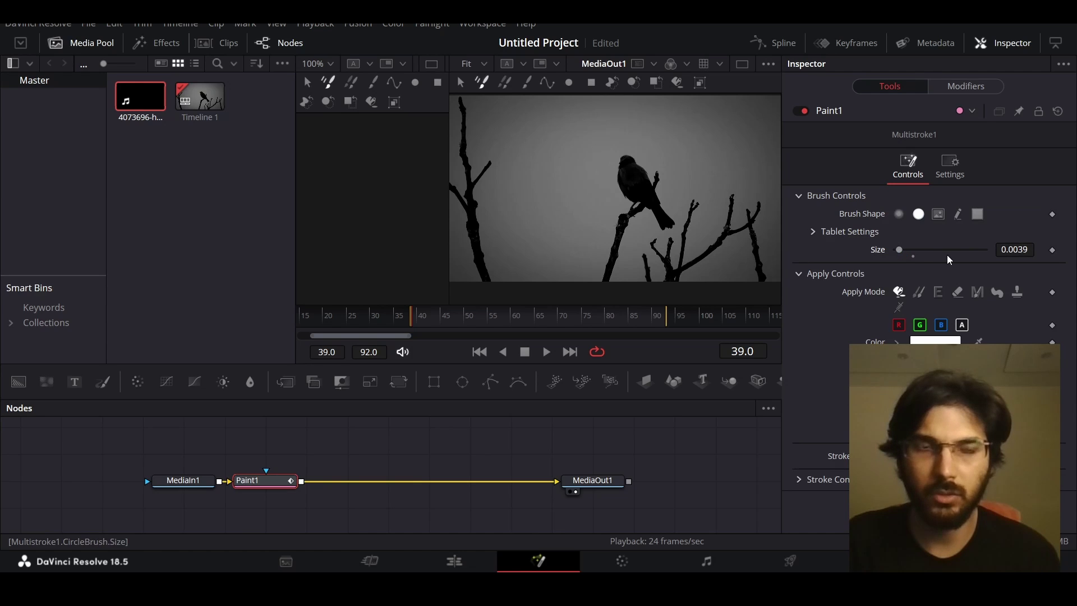
click(1021, 248)
text(0.0)
key(Return)
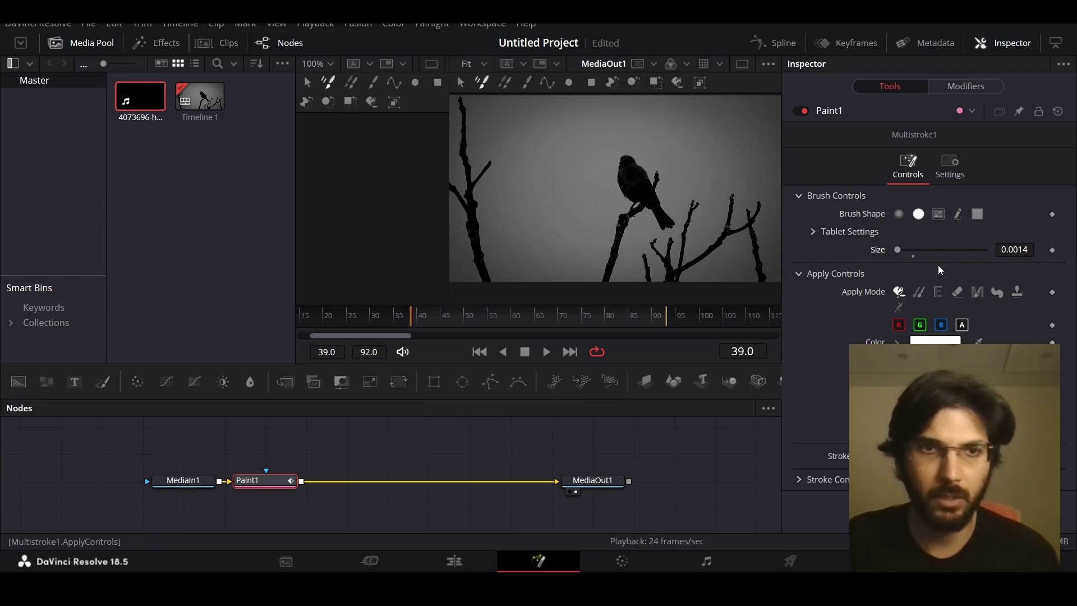
click(897, 342)
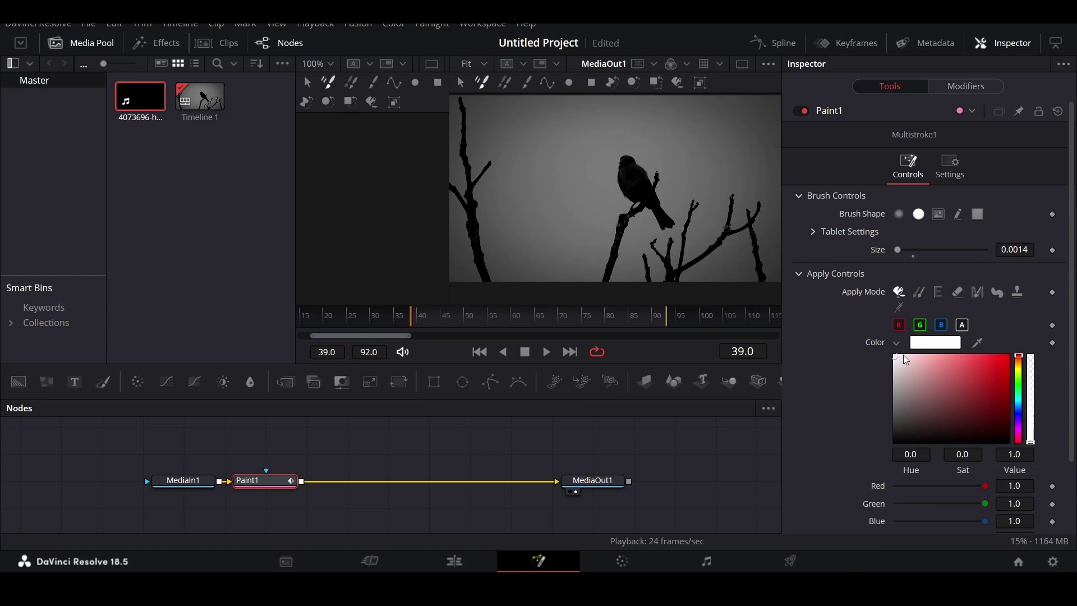
mouse_move(901, 354)
mouse_down()
mouse_move(895, 376)
mouse_move(898, 352)
mouse_up()
click(897, 342)
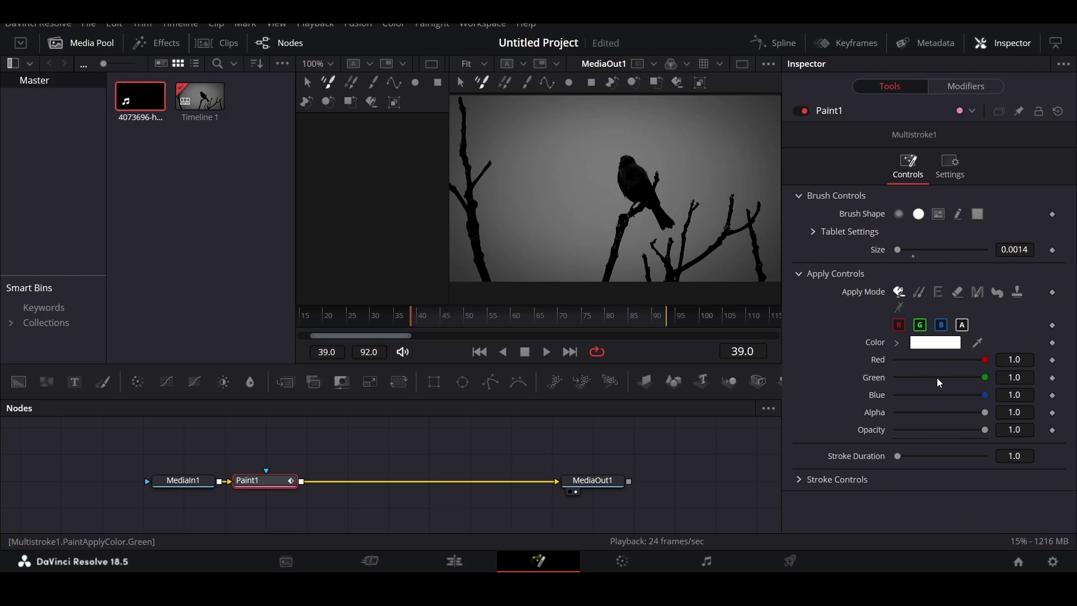
Step: Draw a freehand white loop around the bird with the single Stroke tool, using the All frames stroke animation
click(800, 480)
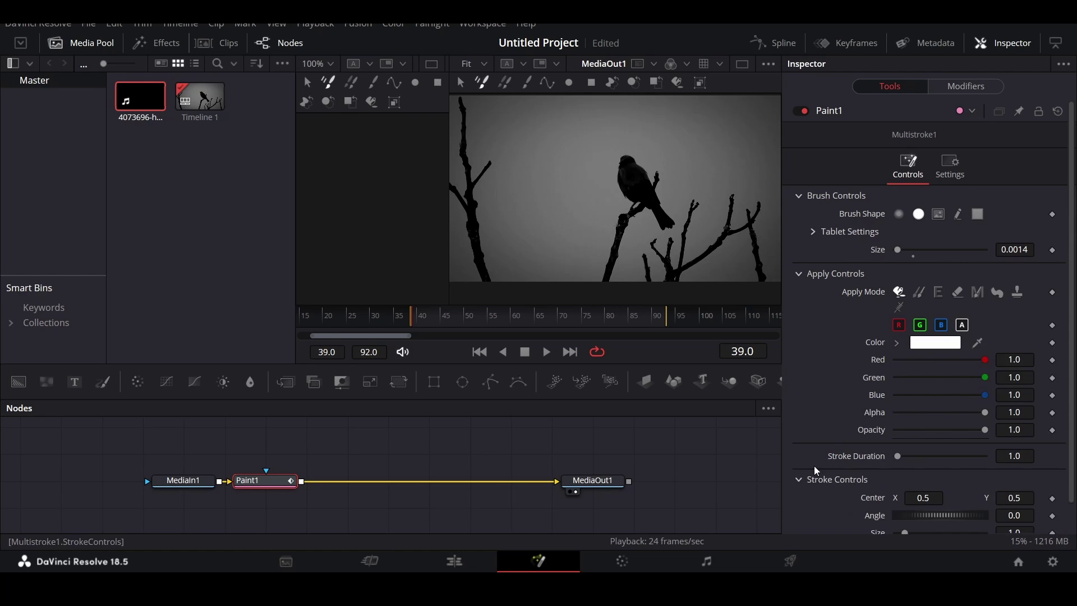
scroll(842, 477, down, 1)
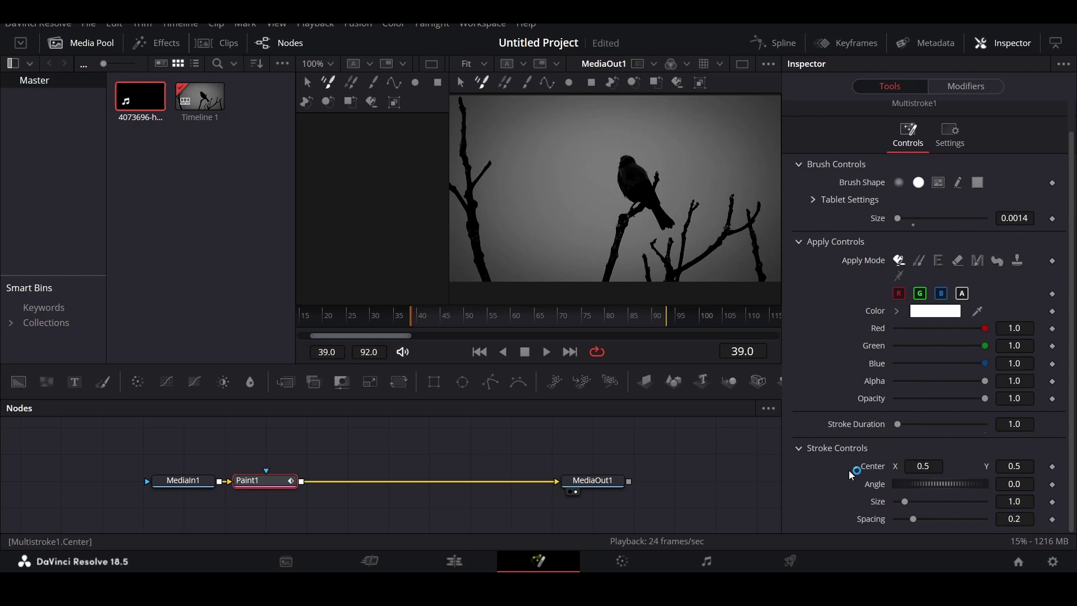
click(374, 86)
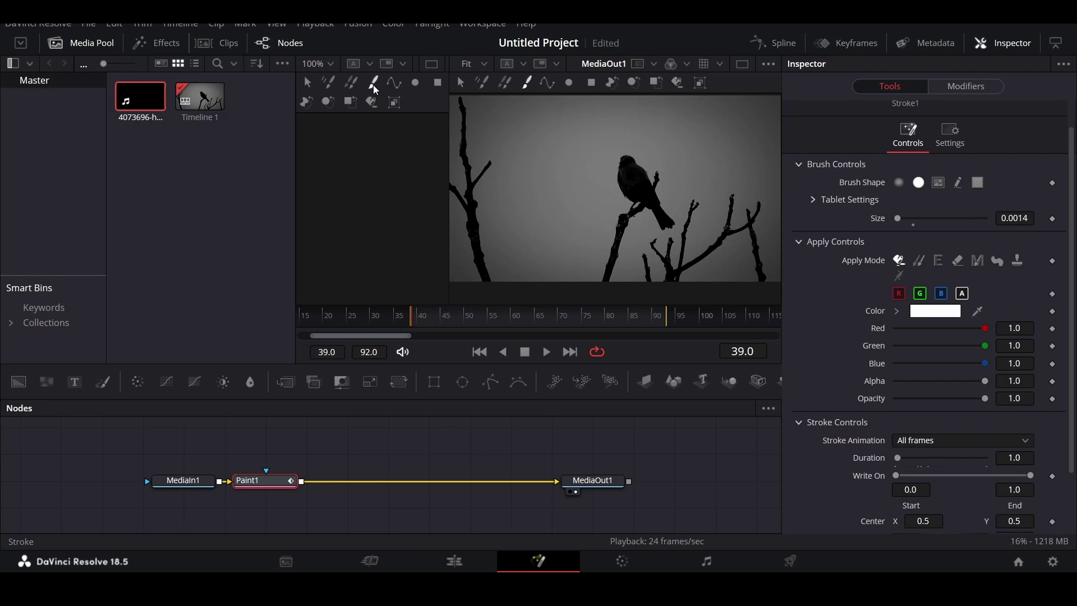
scroll(926, 383, down, 2)
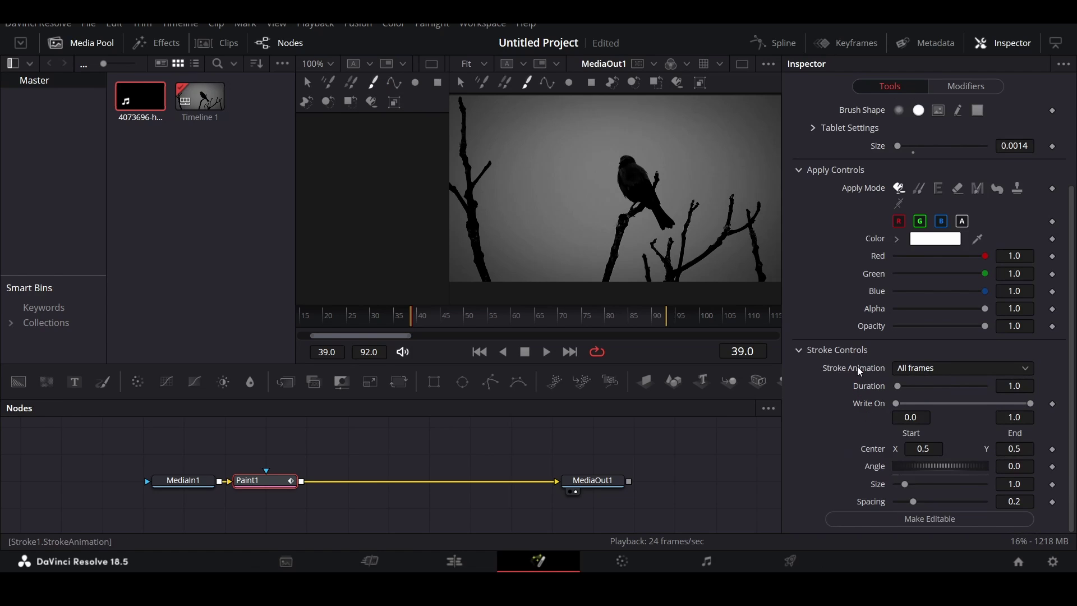
click(933, 370)
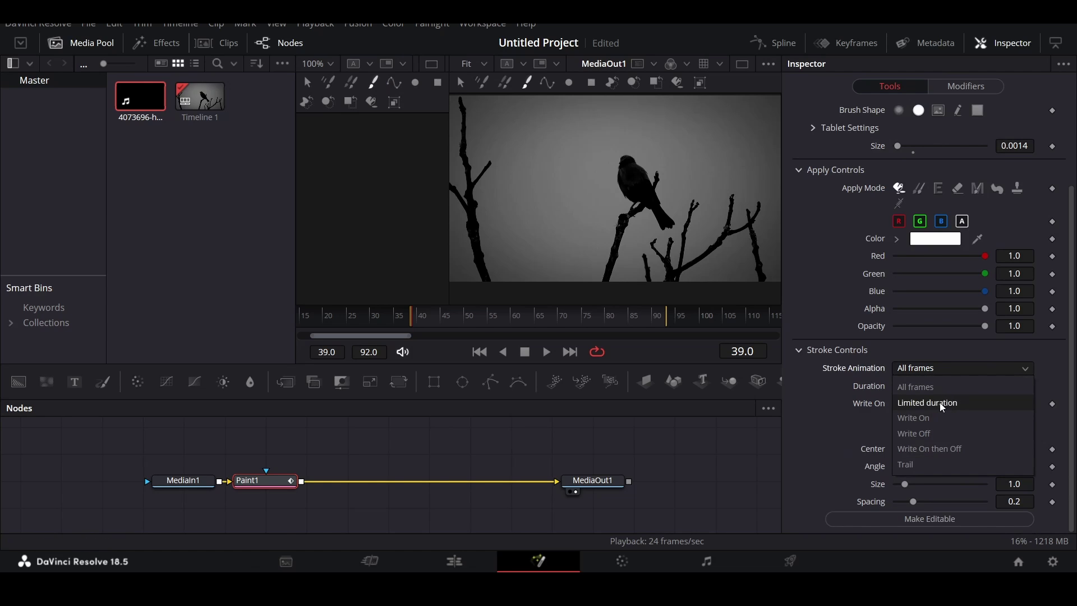
click(928, 370)
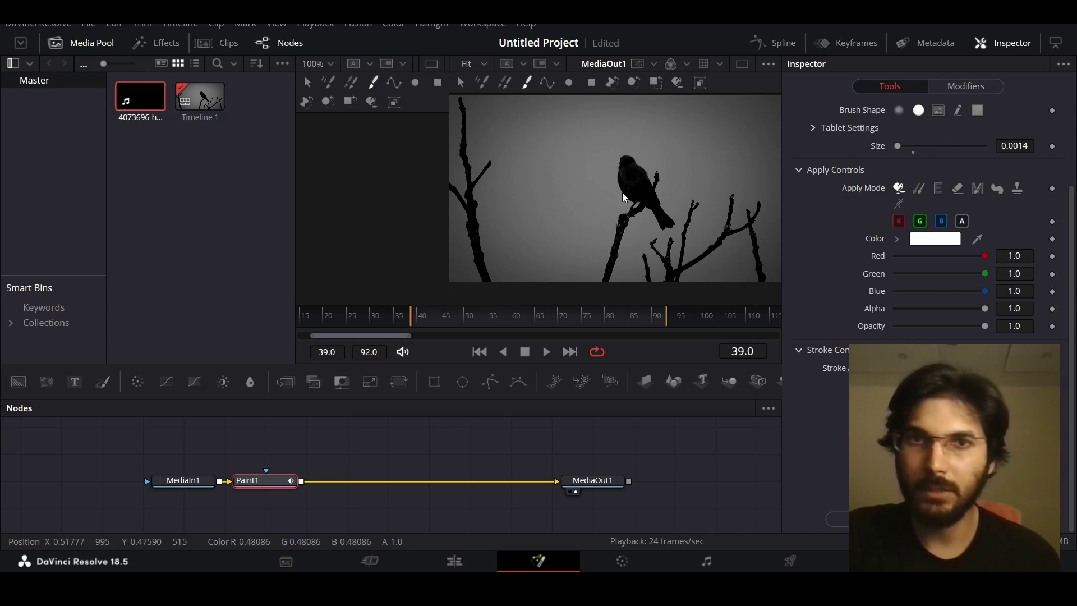
mouse_move(608, 199)
mouse_down()
mouse_move(669, 236)
mouse_move(671, 135)
mouse_move(623, 137)
mouse_move(611, 230)
mouse_move(644, 246)
mouse_move(645, 228)
mouse_move(689, 200)
mouse_move(656, 146)
mouse_move(624, 151)
mouse_move(613, 184)
mouse_move(633, 244)
mouse_up()
key(ctrl+z)
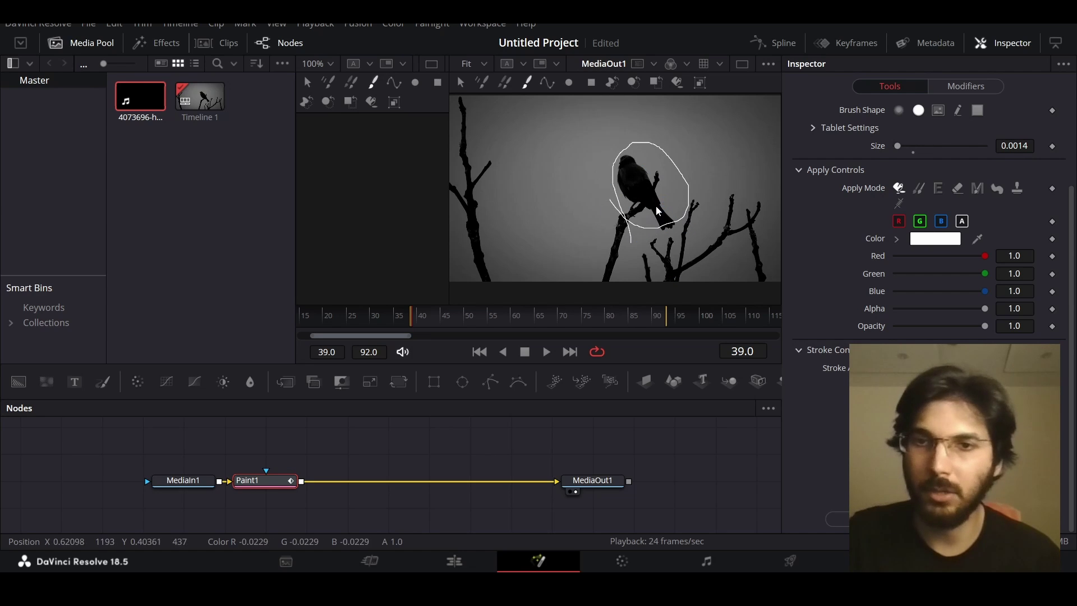
Step: Delete the surplus Stroke2 modifier from Paint1, keeping only Stroke1
click(967, 87)
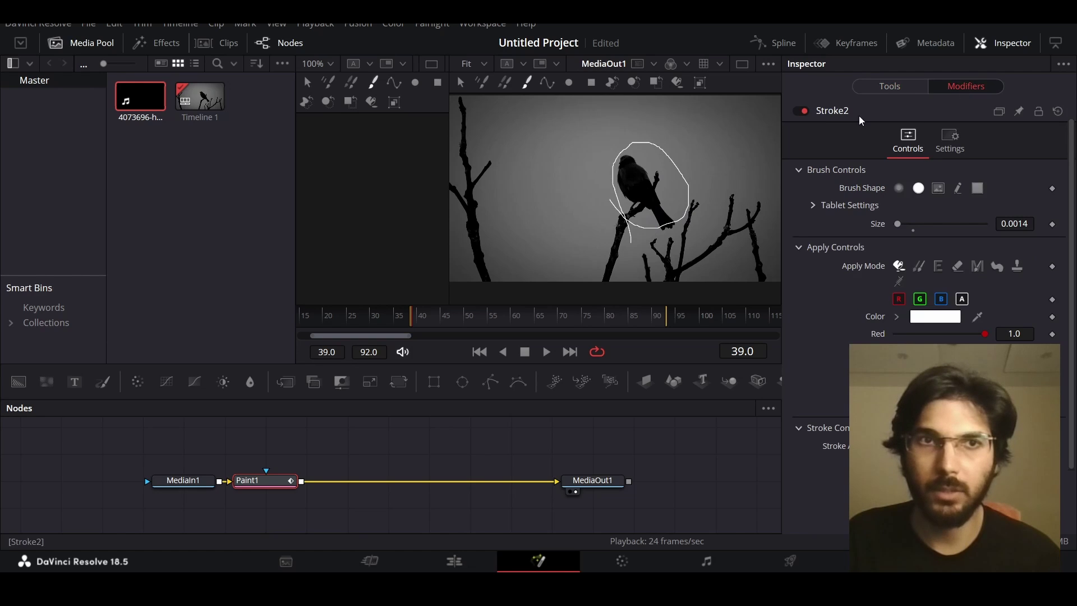
click(829, 112)
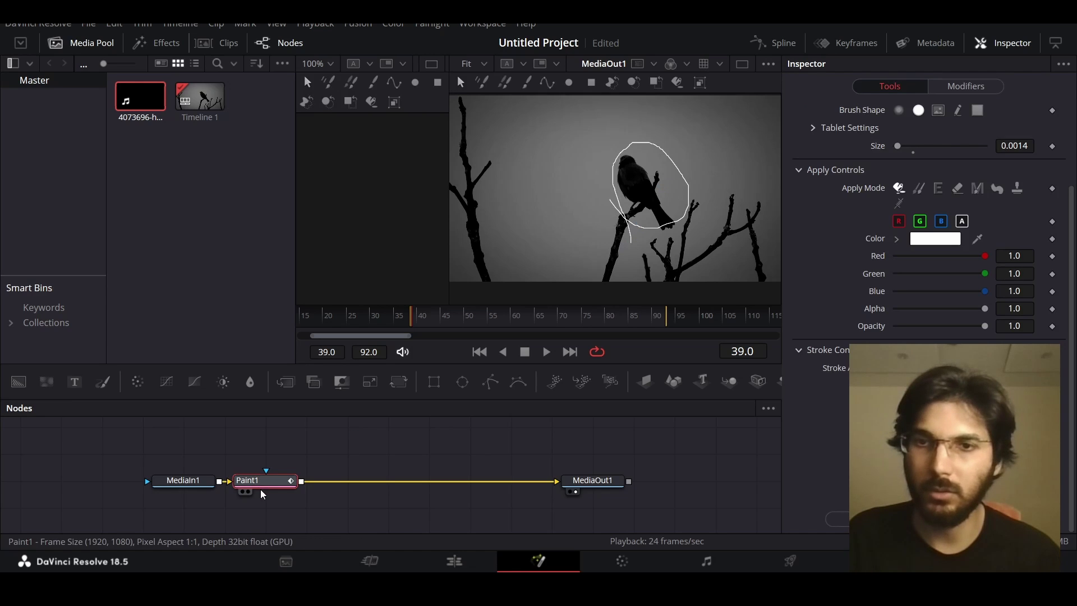
click(948, 88)
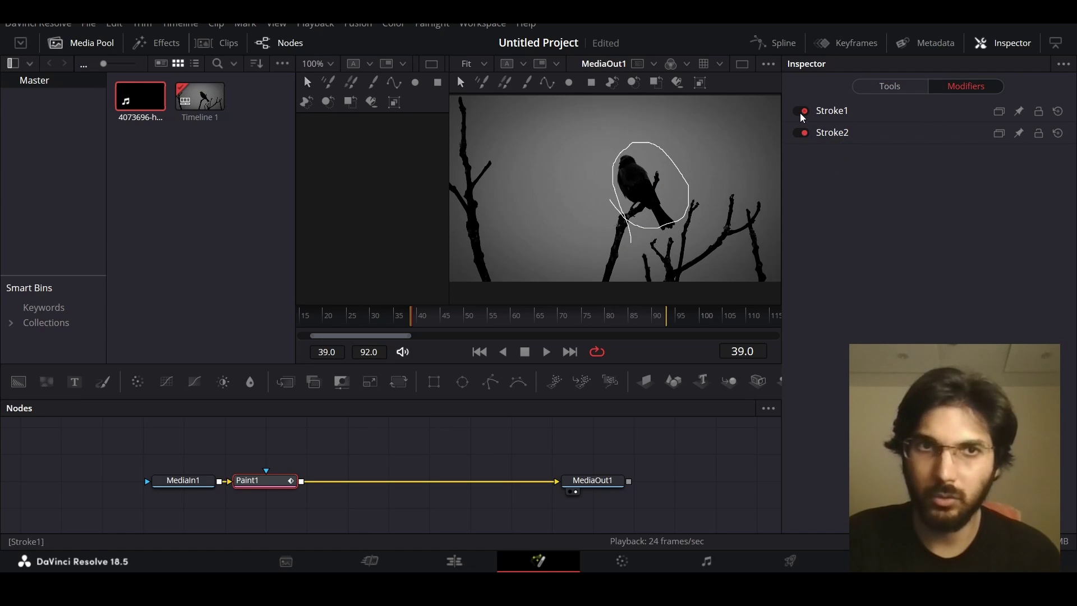
click(805, 133)
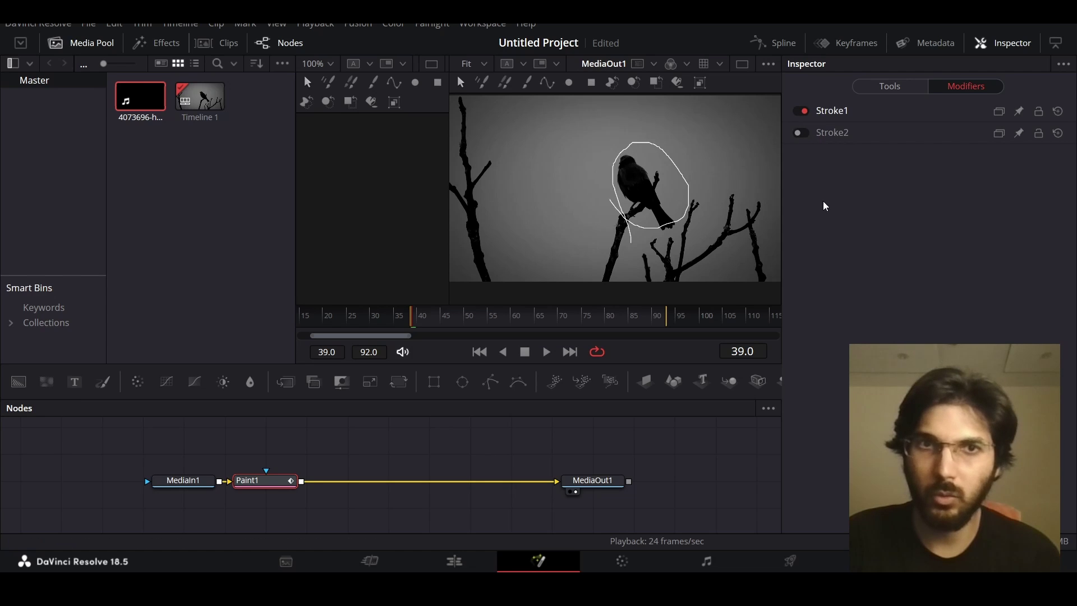
right_click(833, 140)
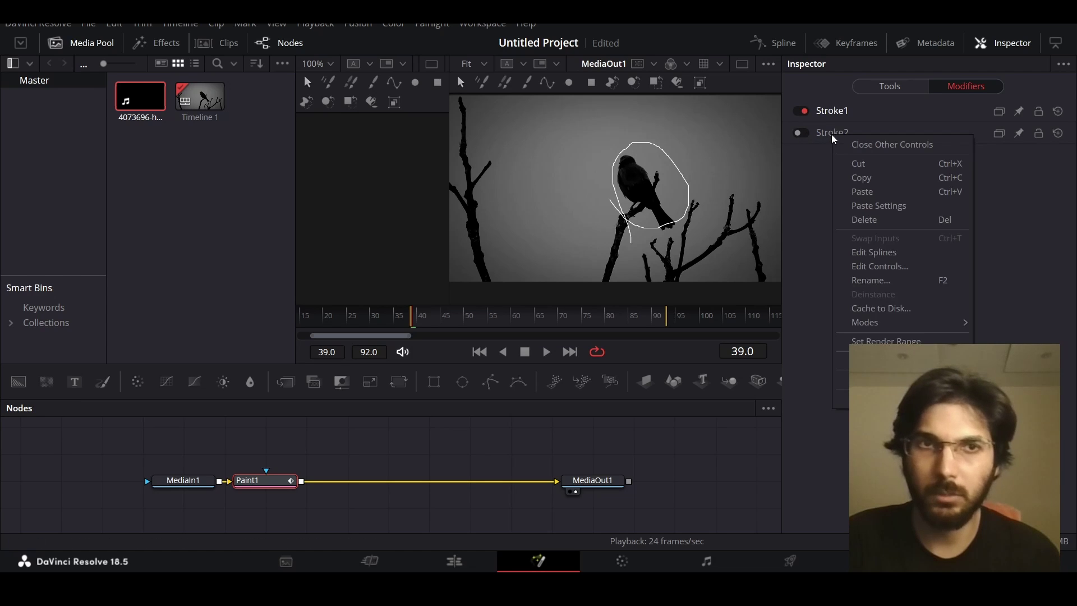
click(847, 219)
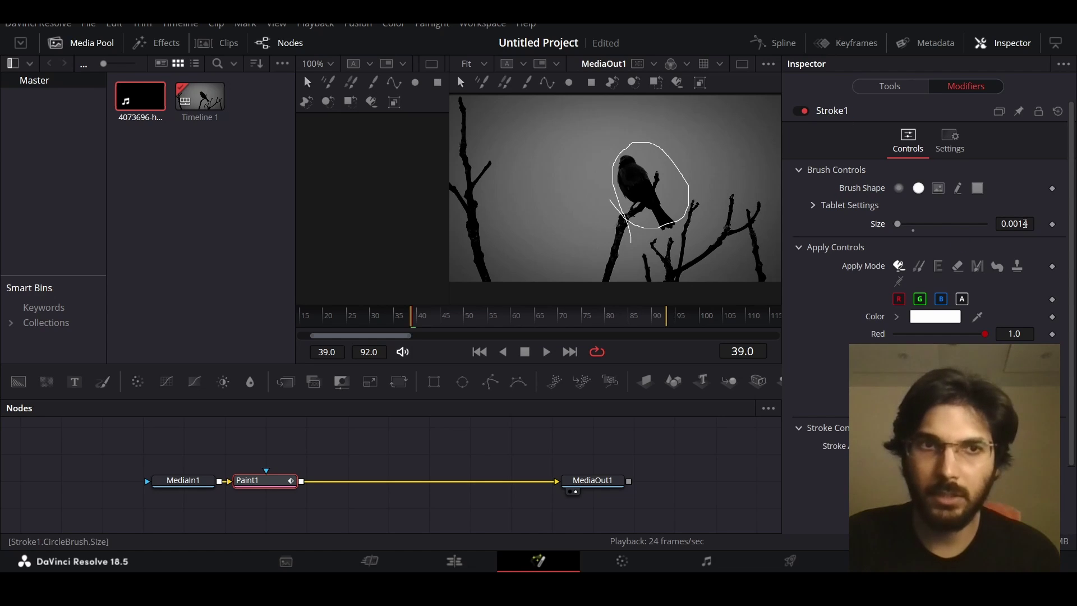
Step: Keyframe Stroke1's Write On at about frame 49 with start 0.0 and end 1.0, keeping the brush size at 0.0014
scroll(1026, 223, down, 1)
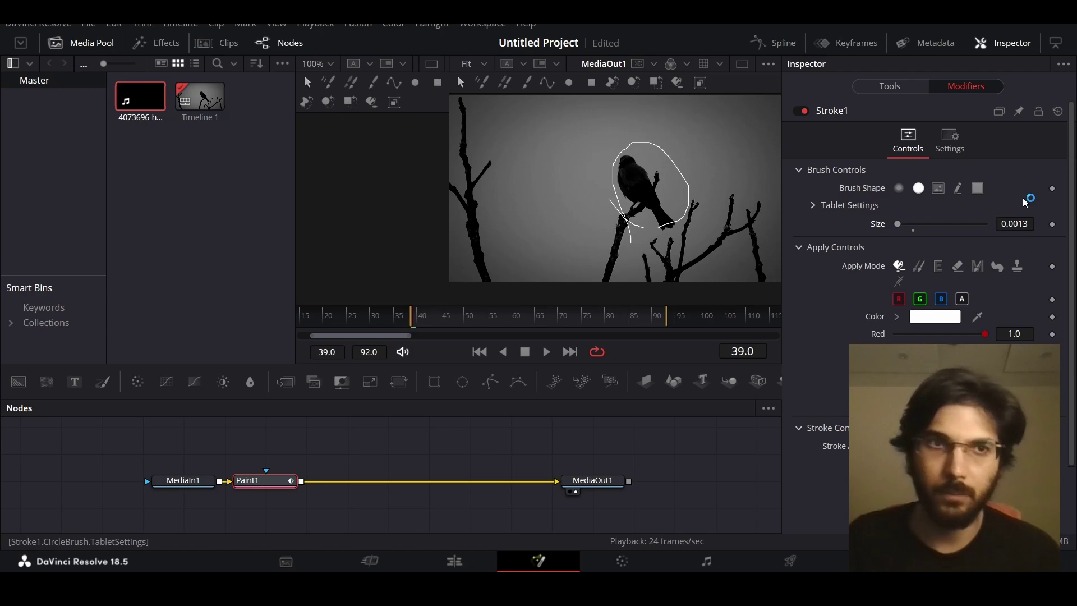
key(ctrl+z)
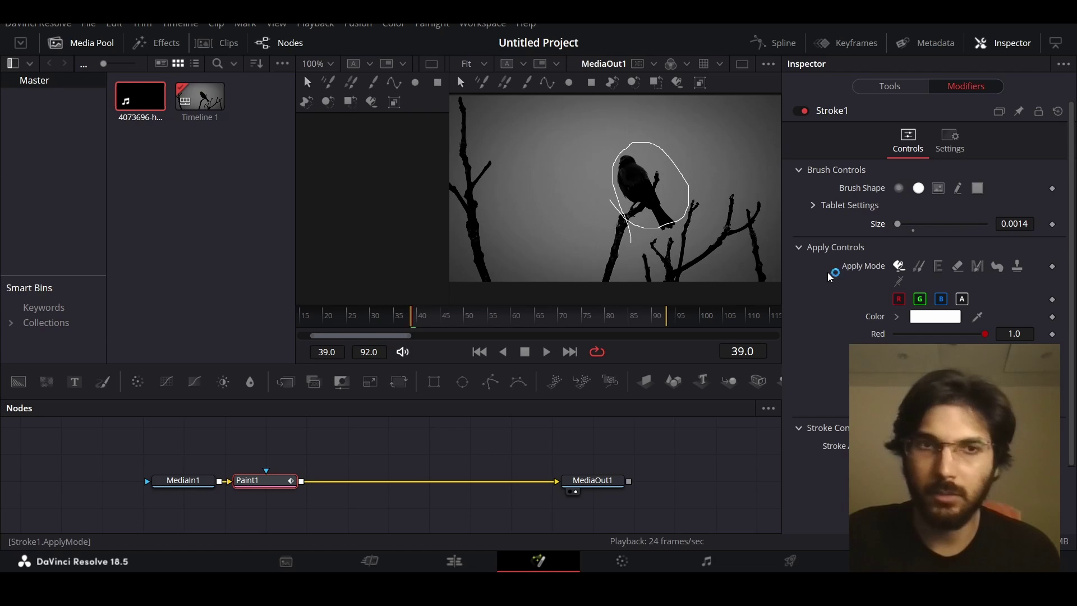
scroll(942, 366, down, 3)
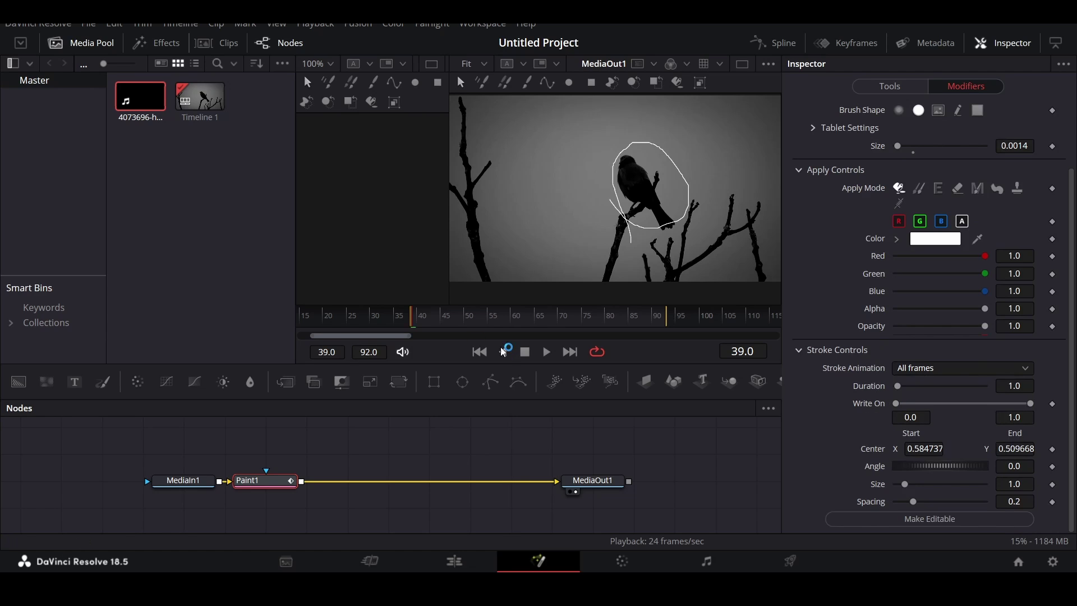
drag(448, 317, 492, 332)
click(1053, 405)
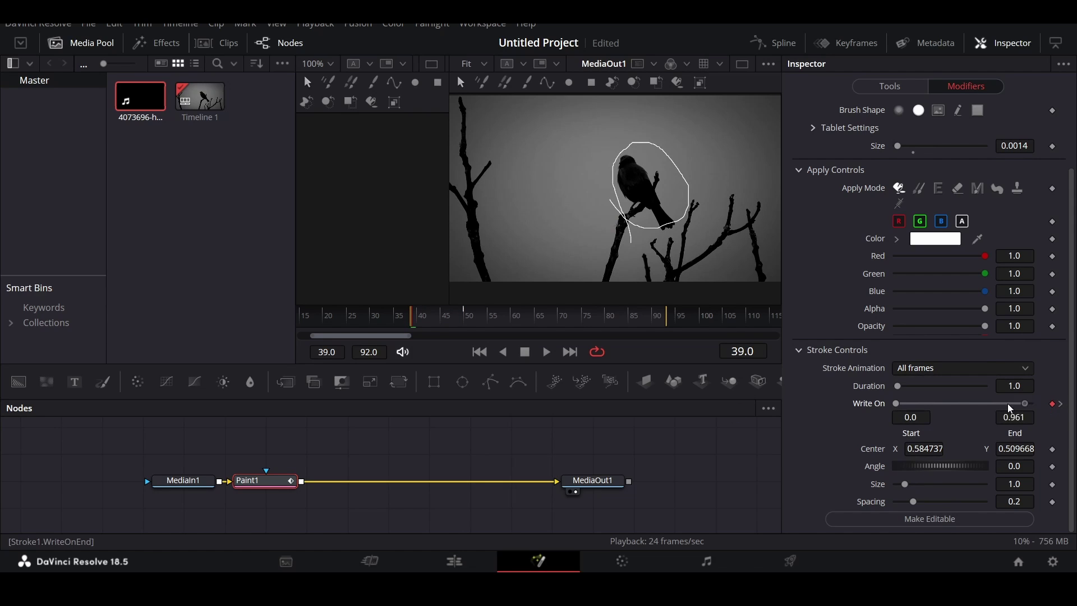
Step: Set Stroke1's Write On end to 0.0 at frame 39 and preview the stroke drawing itself
drag(1008, 403, 884, 403)
click(672, 450)
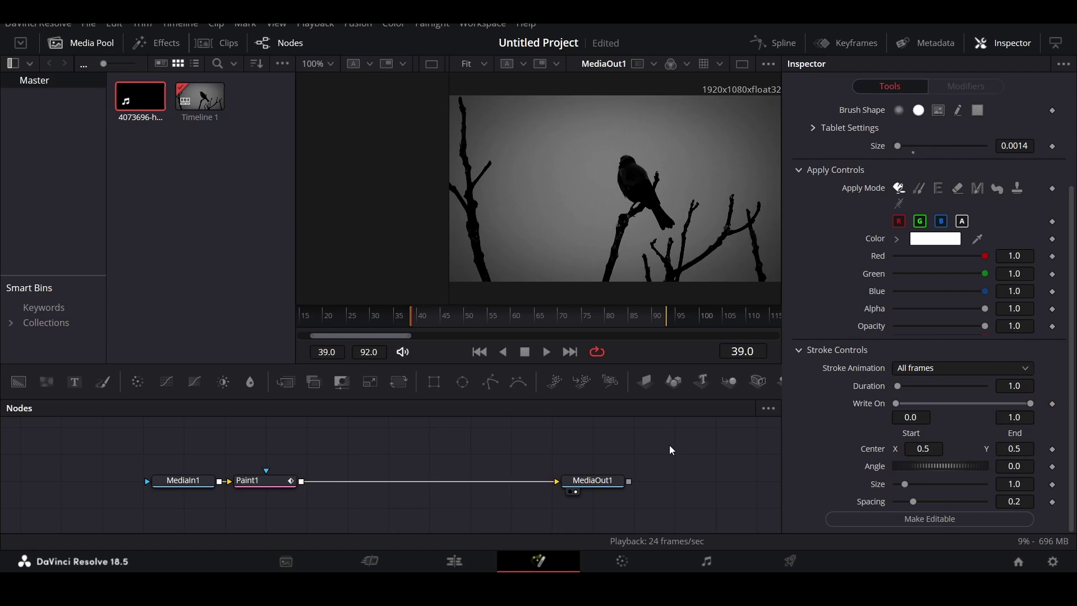
key(space)
key(space)
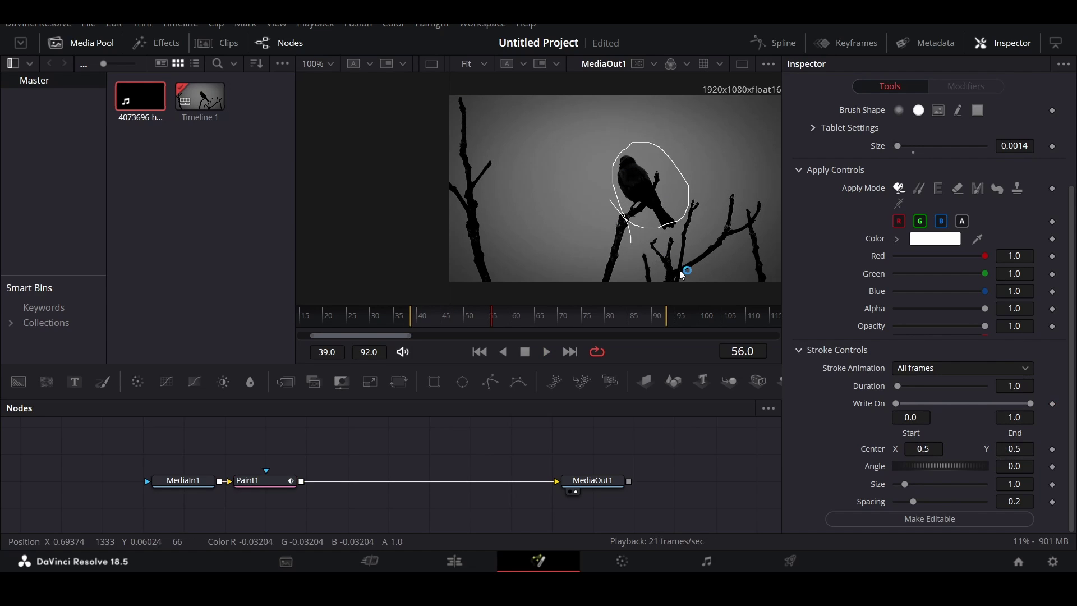
Step: Display Paint1's animation curves in the spline editor, fitted to view, with Stroke1's Start and End entries expanded
click(772, 43)
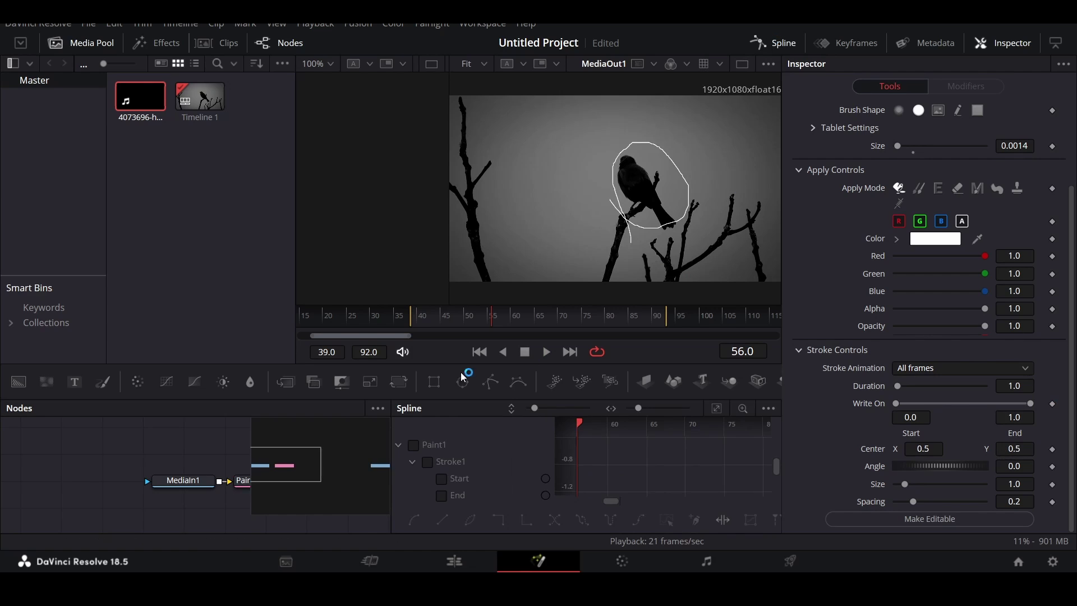
click(416, 446)
click(401, 445)
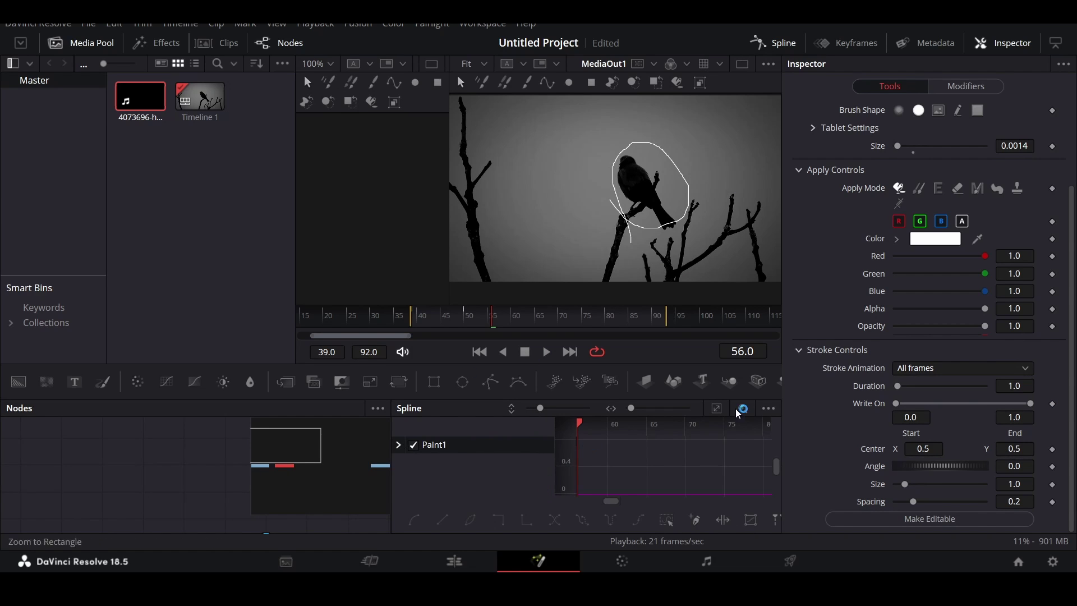
click(716, 414)
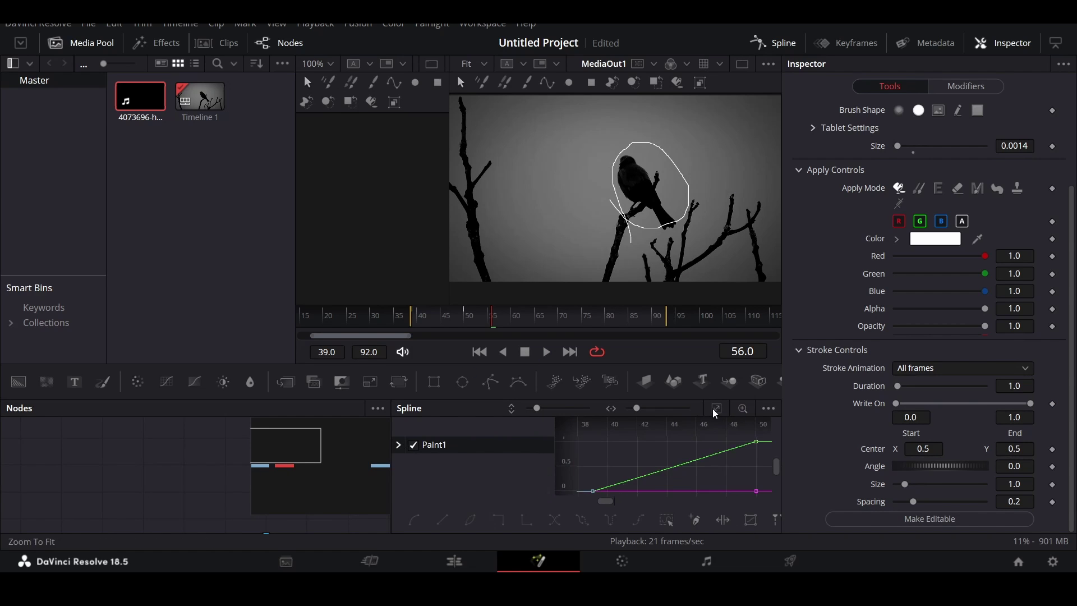
click(452, 464)
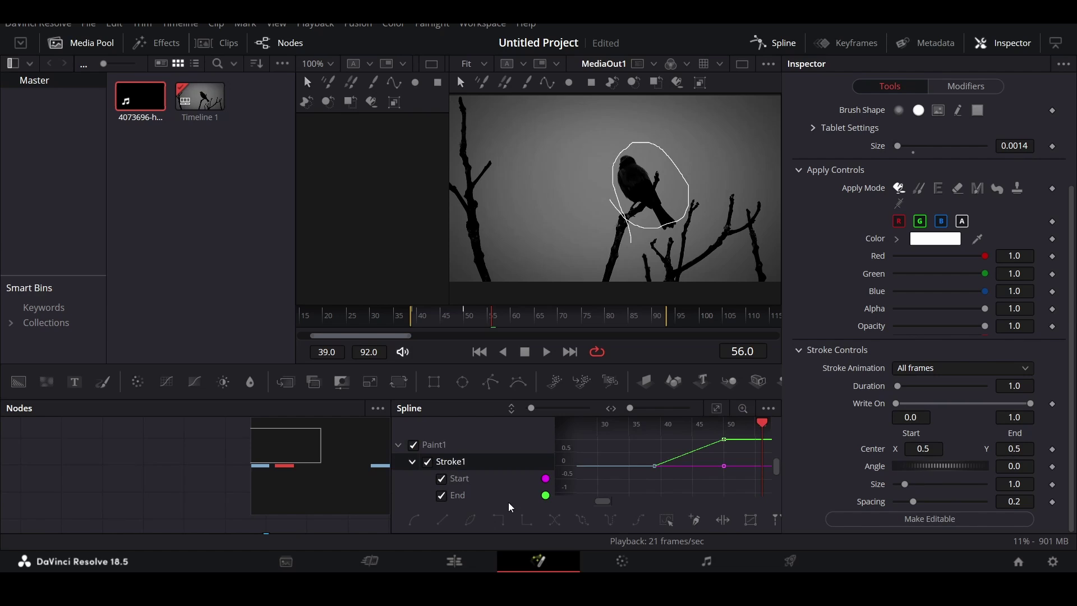
Step: Smooth Stroke1's Write On keyframes and extend the last End keyframe's handle back to about frame 41 for a stronger ease
drag(629, 481, 730, 436)
key(shift+s)
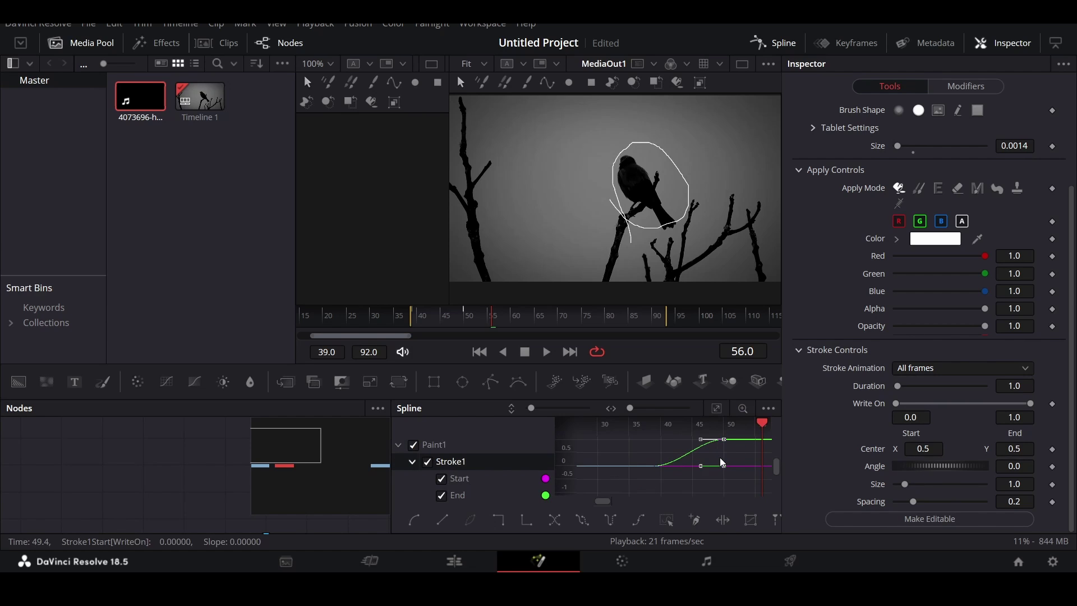
click(725, 454)
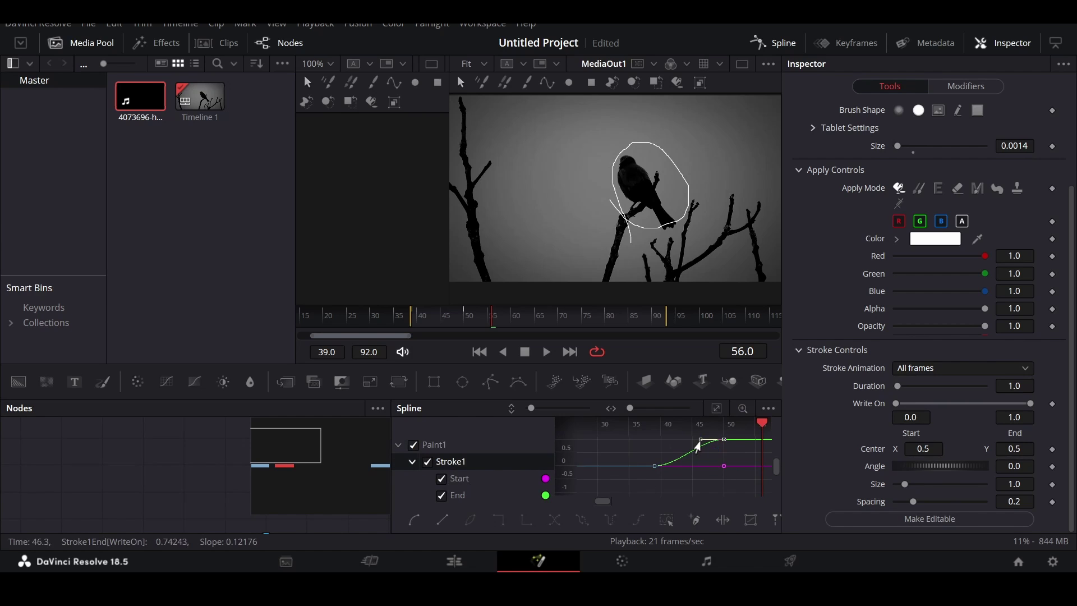
drag(698, 447, 672, 446)
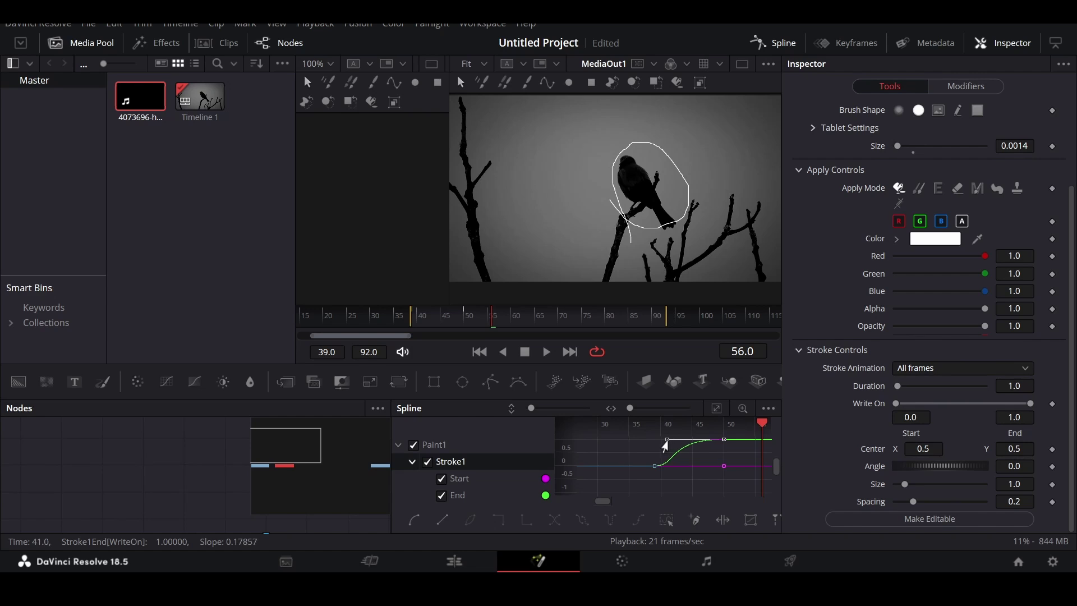
Step: Close the spline editor and play back the eased write-on animation
click(776, 48)
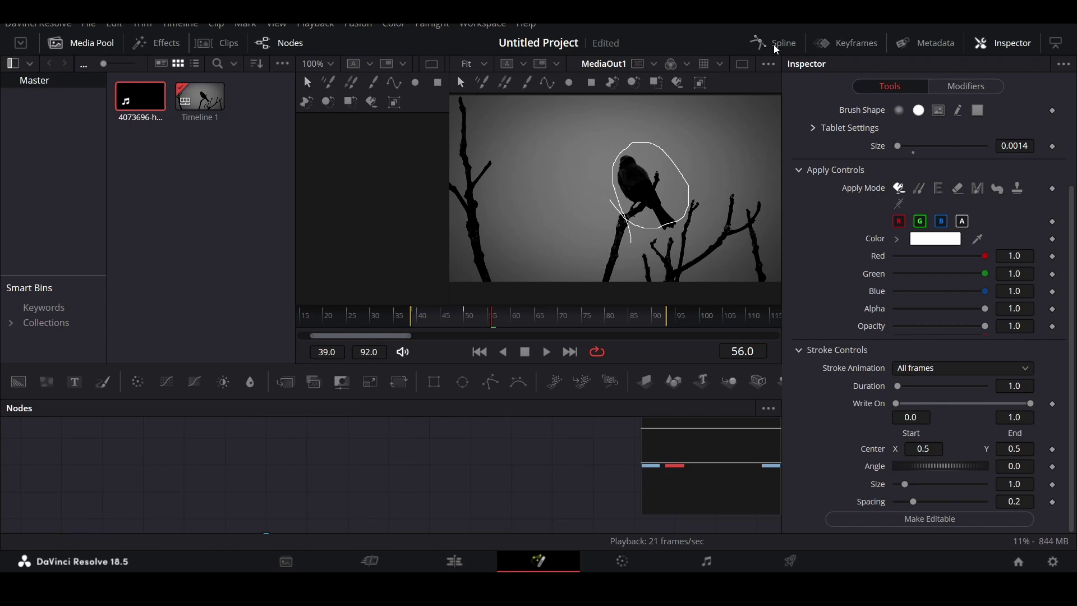
click(365, 323)
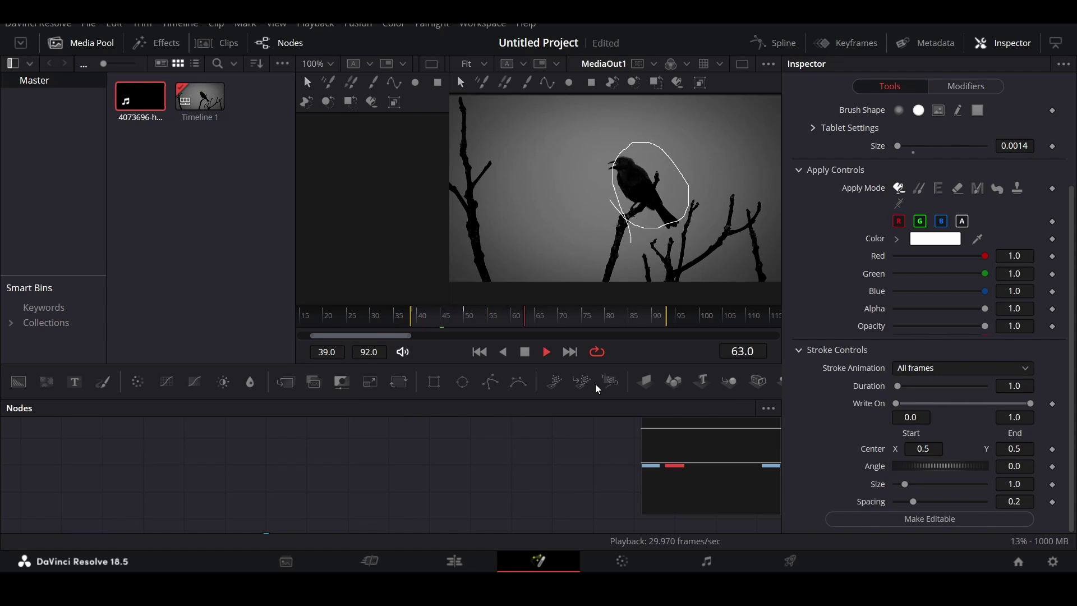
click(452, 322)
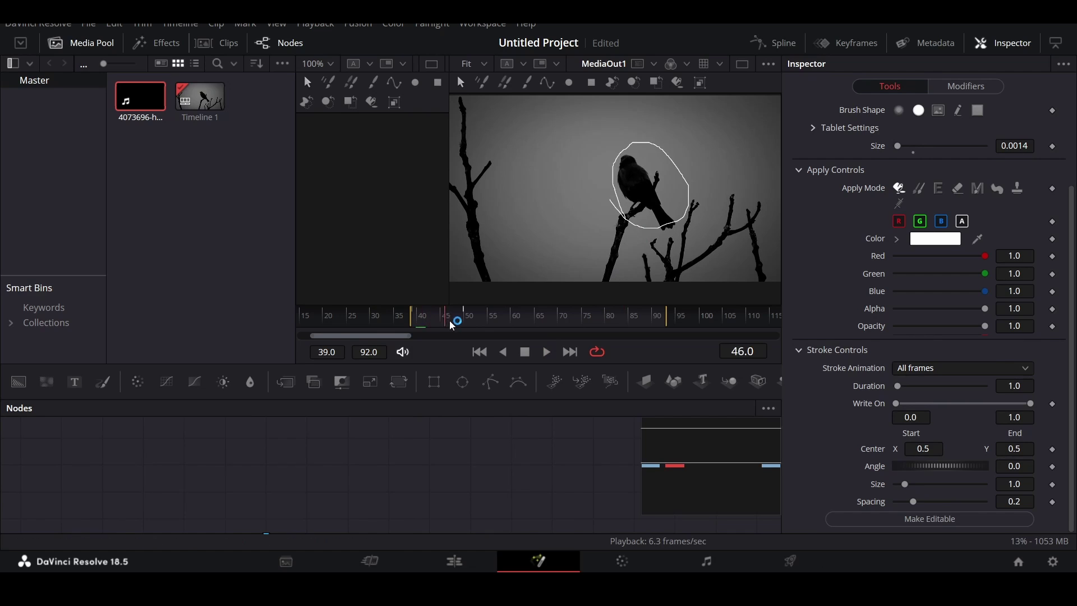
Step: Apply a Shake modifier to Stroke1's Angle
key(ctrl+f)
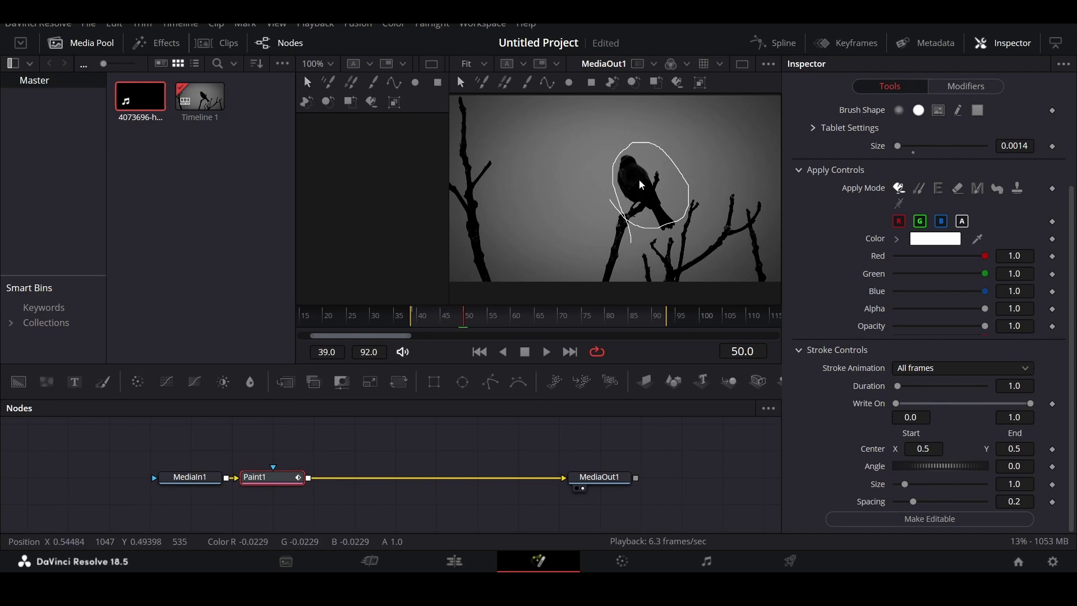
scroll(649, 189, up, 2)
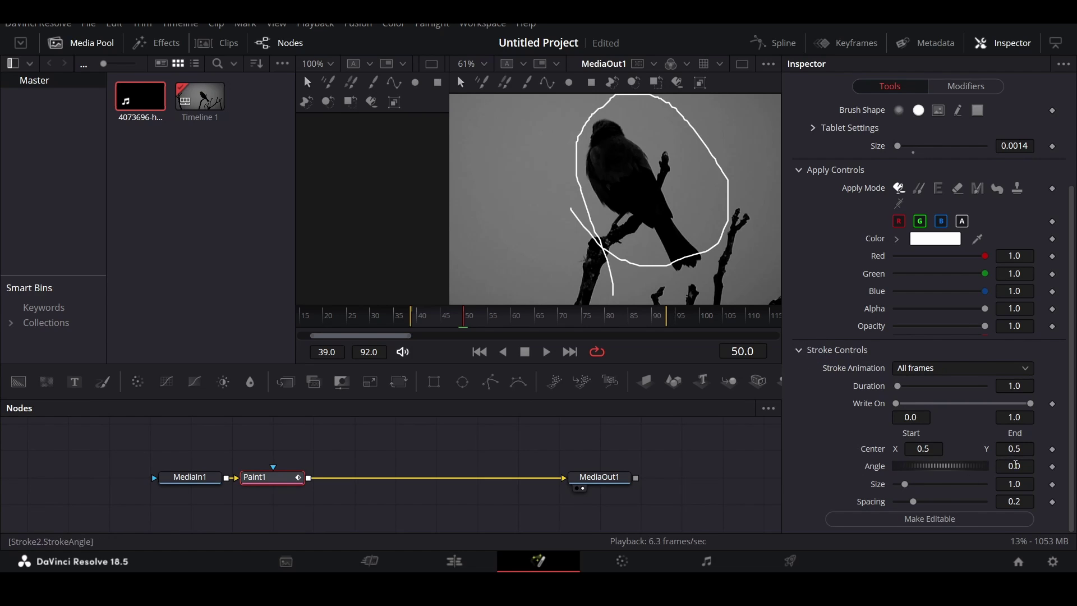
right_click(1055, 468)
mouse_move(1040, 351)
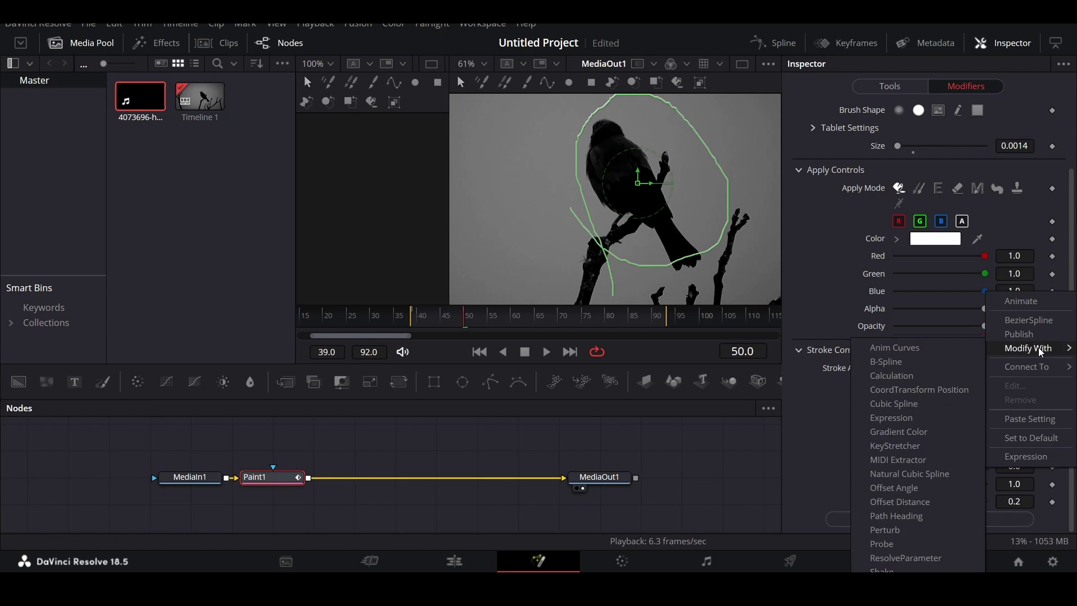
click(885, 572)
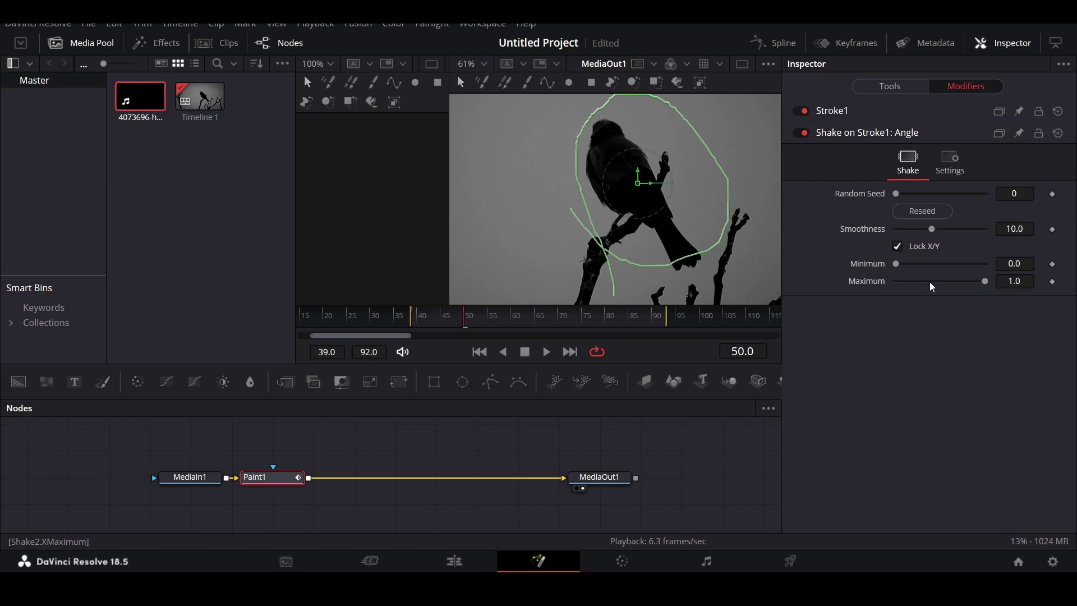
Step: Set the angle shake's maximum to 10.0 and preview the motion
click(1014, 281)
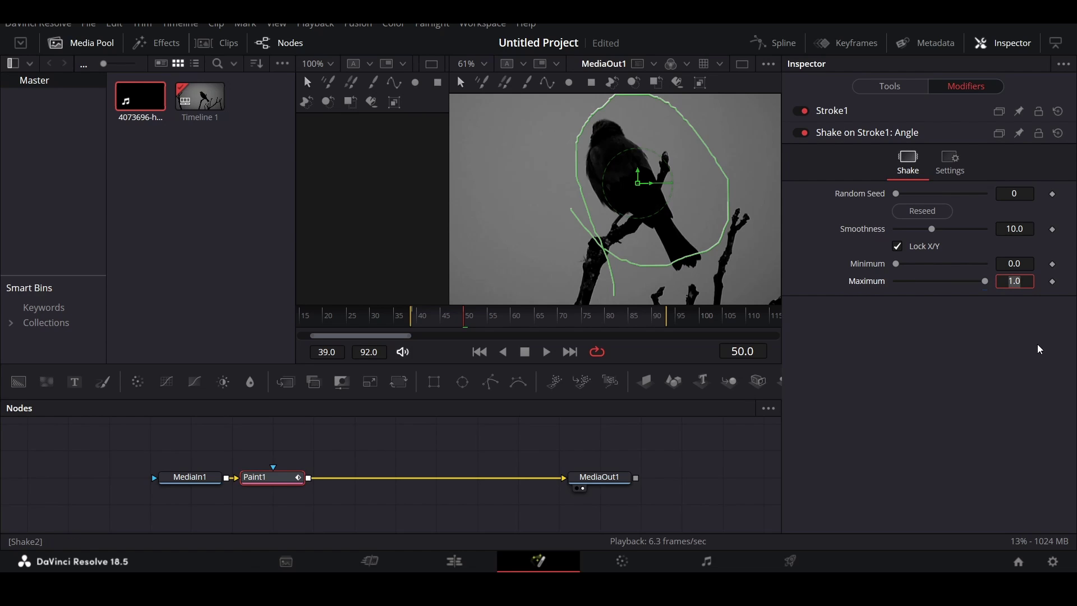
text(0)
text(1)
key(Tab)
click(479, 443)
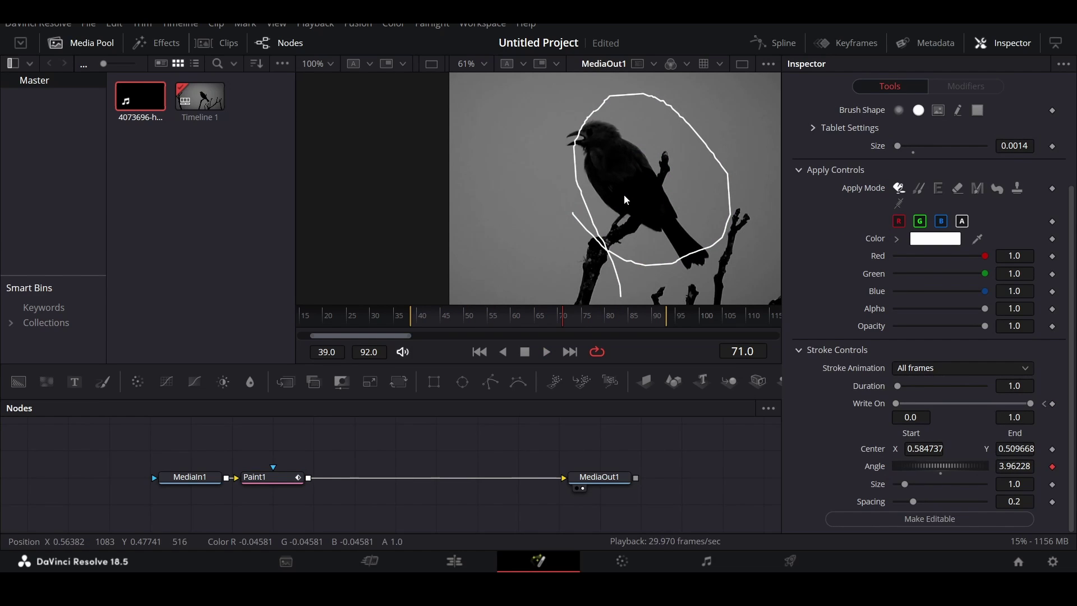
Step: Set the angle shake's smoothness to 5.0 on Paint1 and play back the result
click(268, 476)
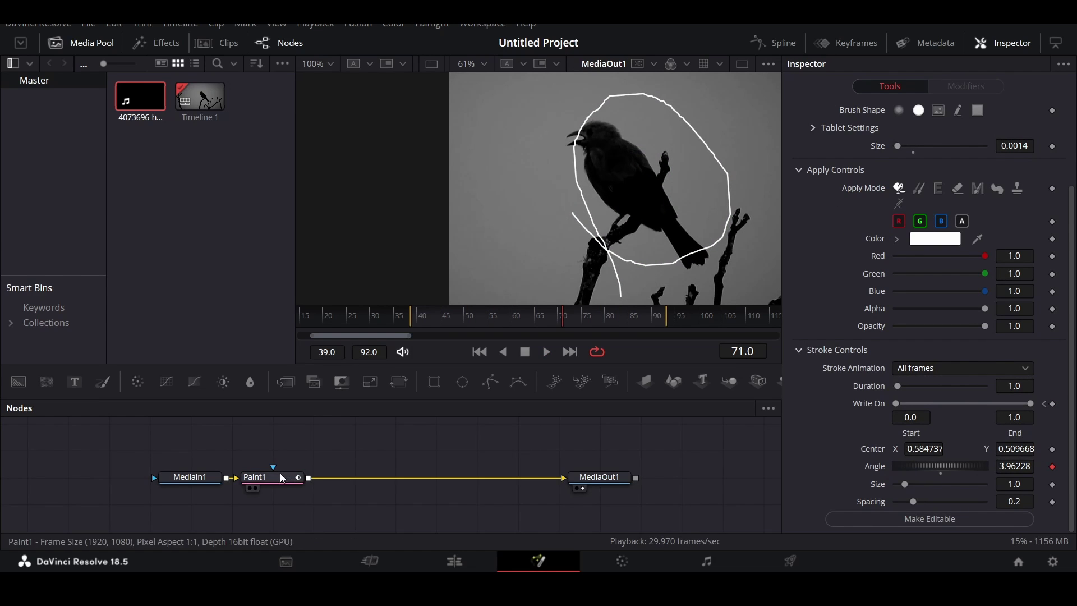
click(949, 88)
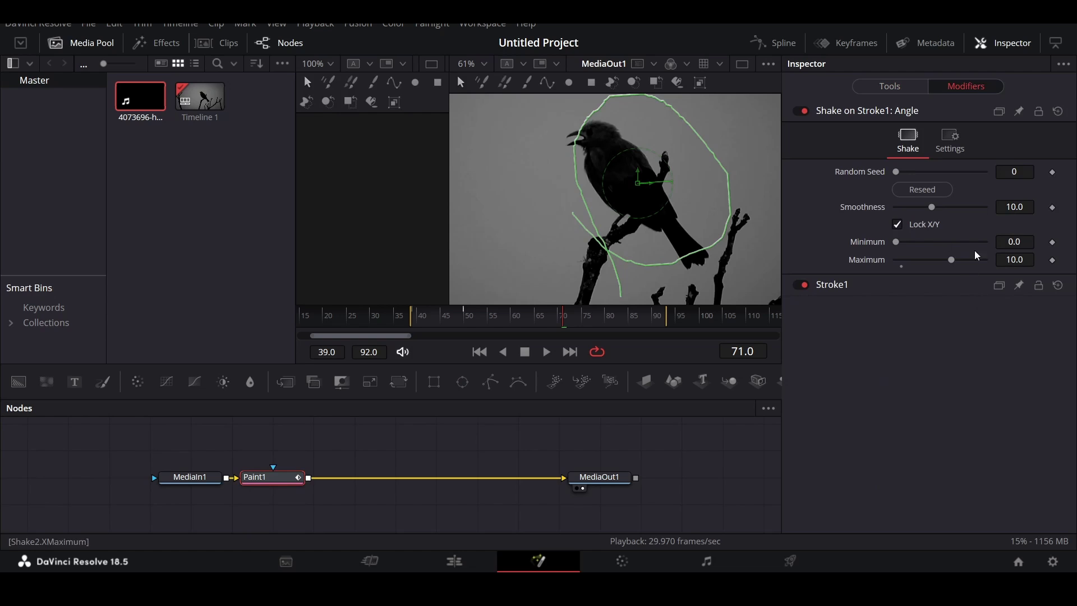
click(1018, 209)
key(Tab)
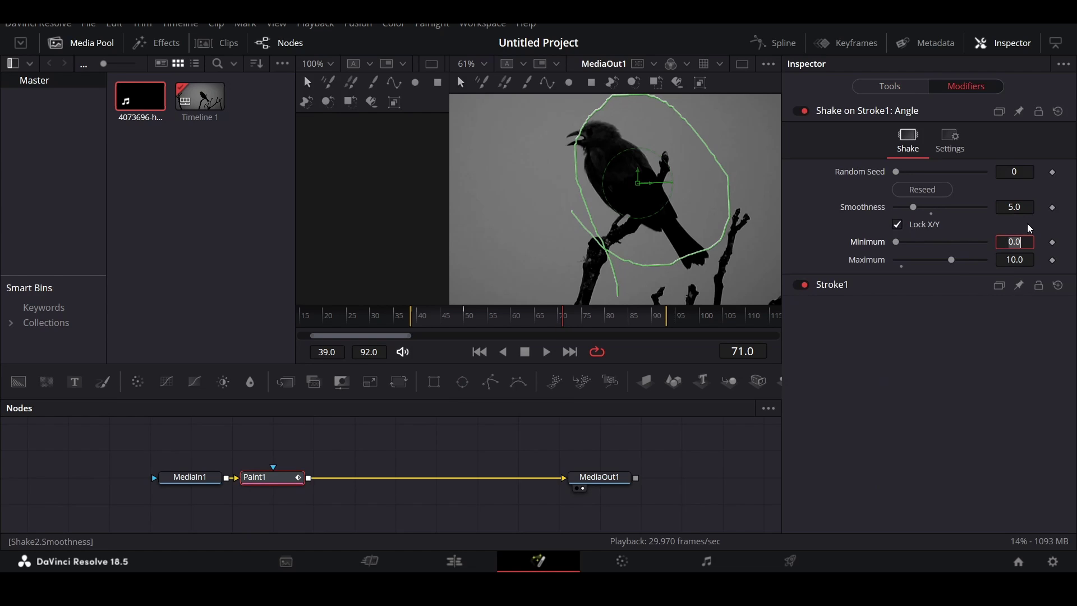
click(517, 460)
key(space)
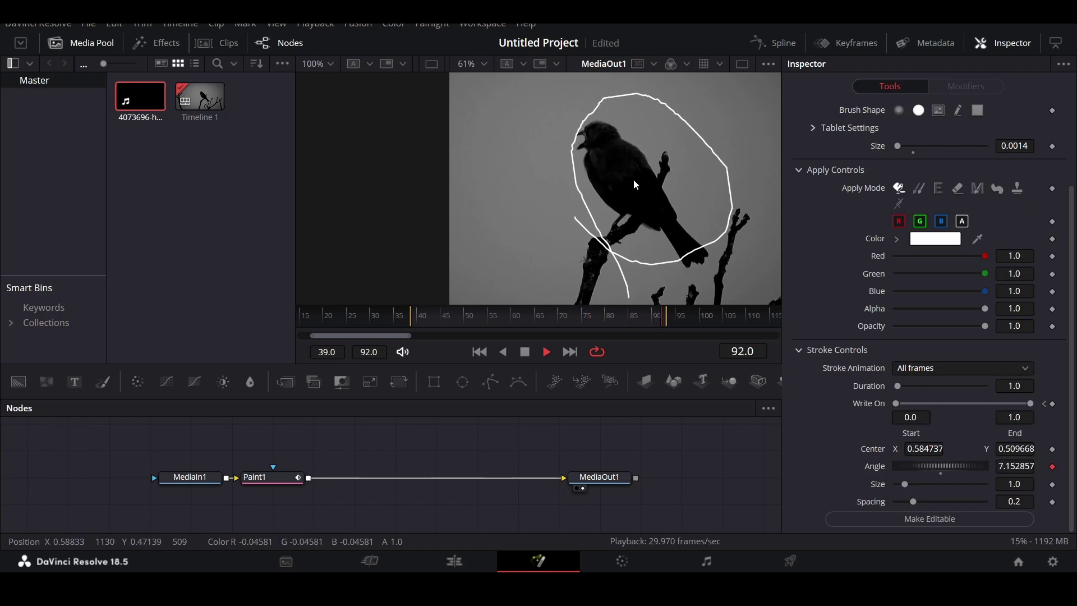
key(space)
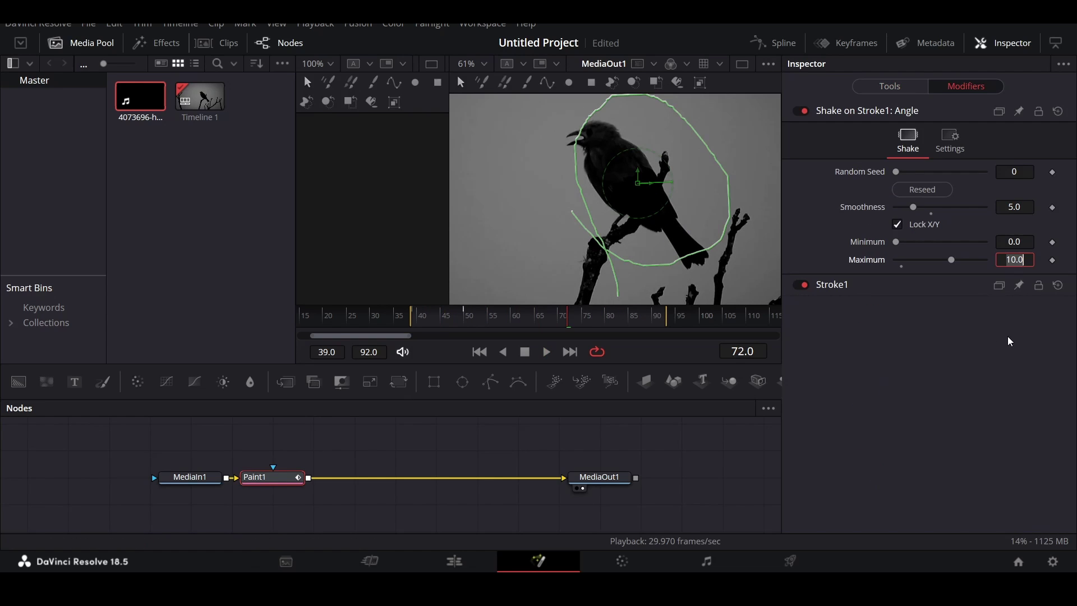
Step: Set the maximum of the Shake on Stroke1's Angle to 5.0 and play back the animation
key(Tab)
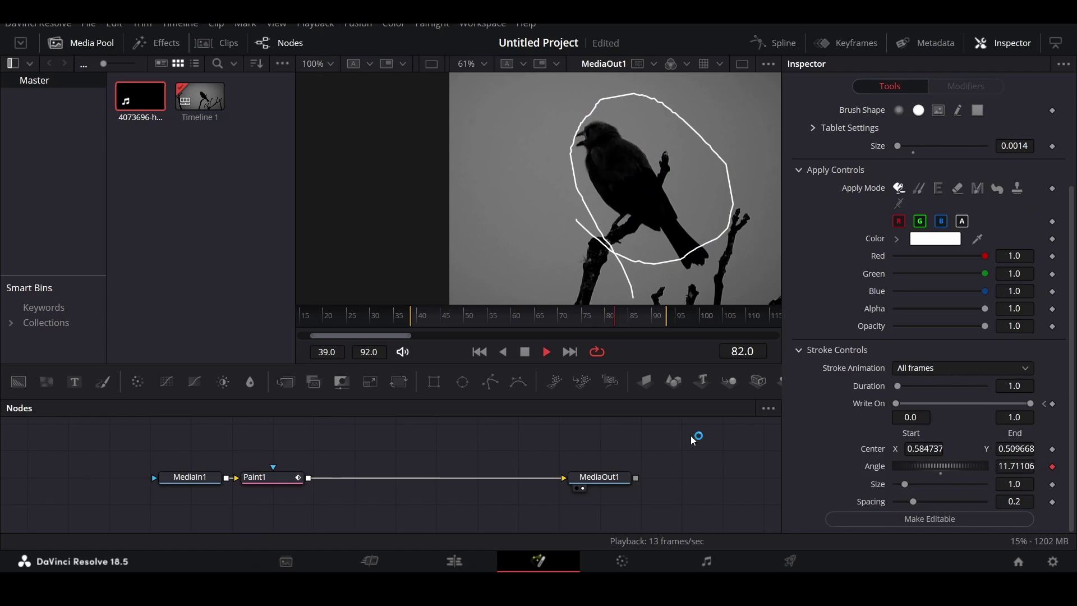
key(space)
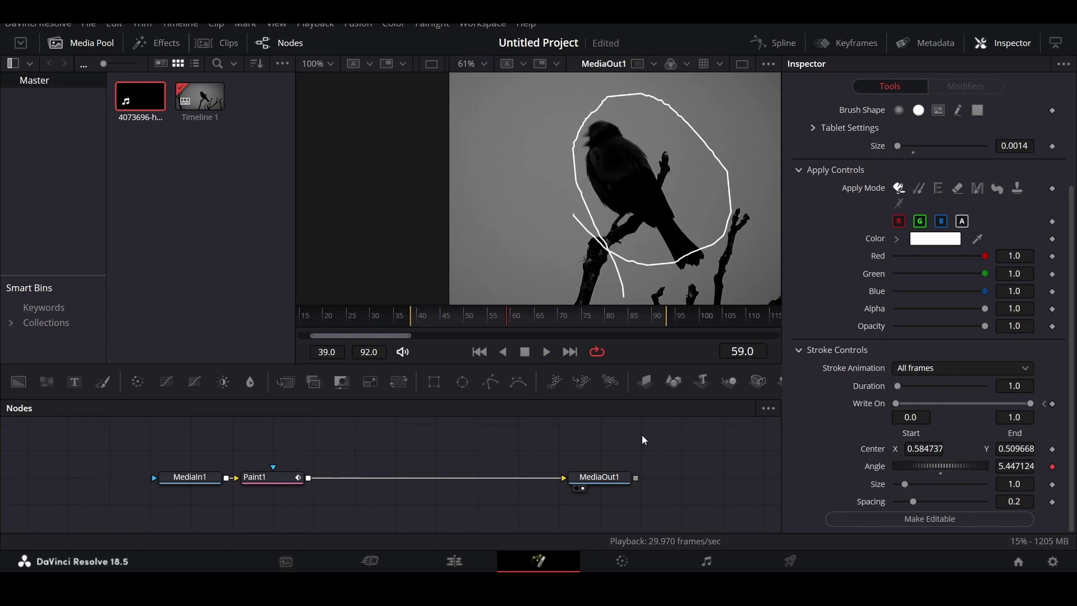
click(264, 477)
click(966, 86)
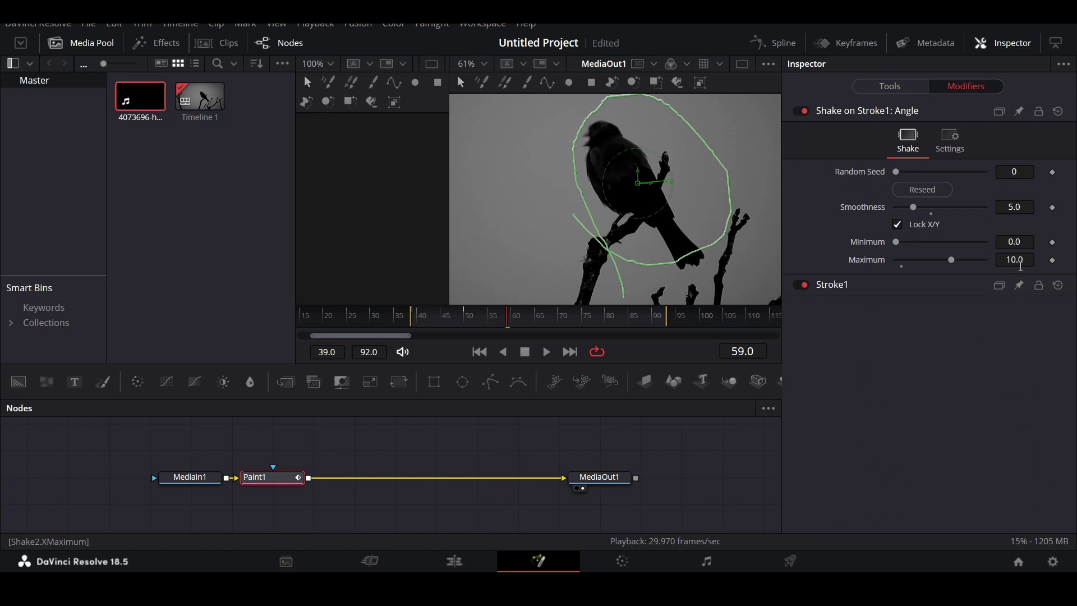
click(1017, 259)
key(Tab)
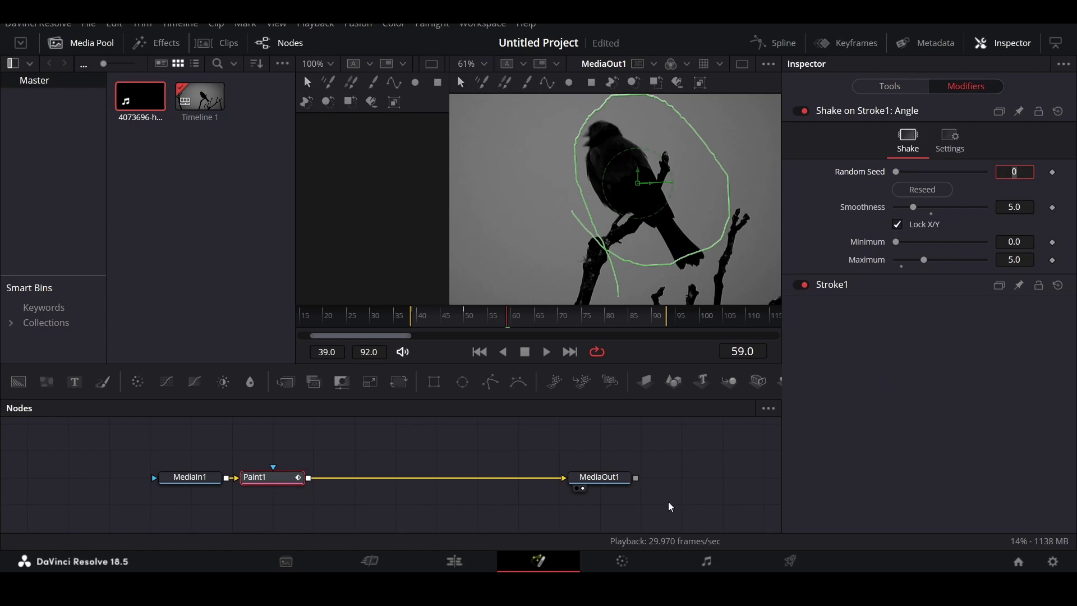
click(718, 432)
key(space)
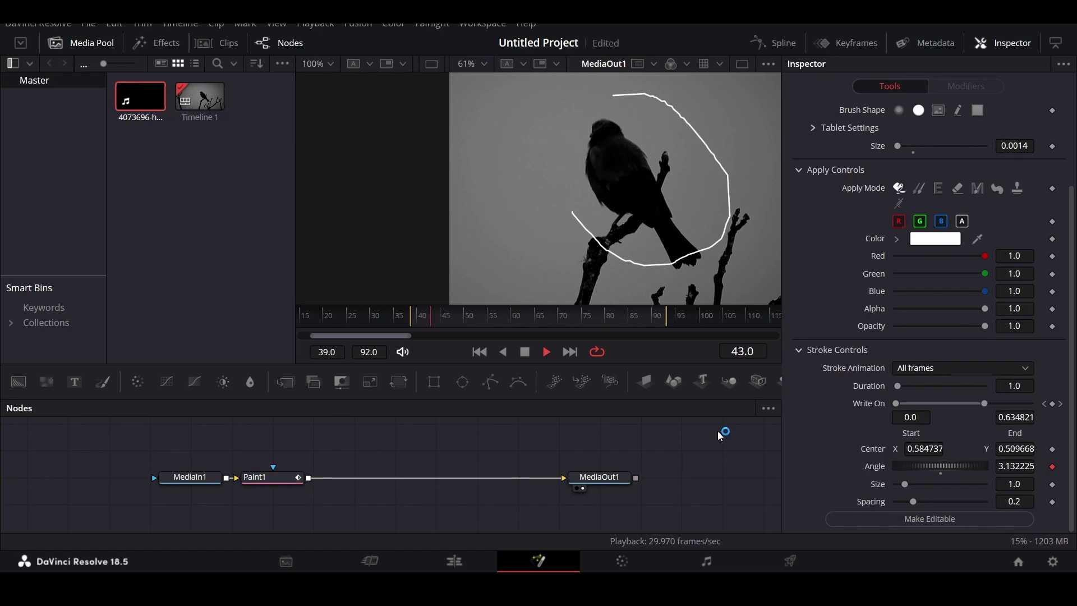
key(space)
Step: Try a smoothness of 1 for the Shake on Stroke1's Angle and preview the wobble
click(263, 478)
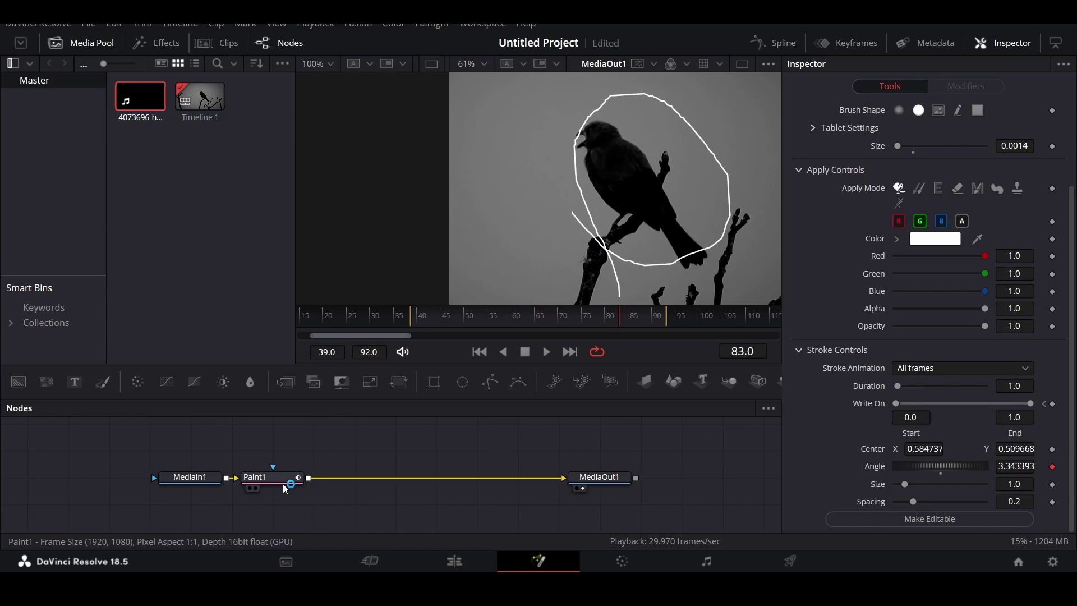
click(966, 86)
click(1023, 208)
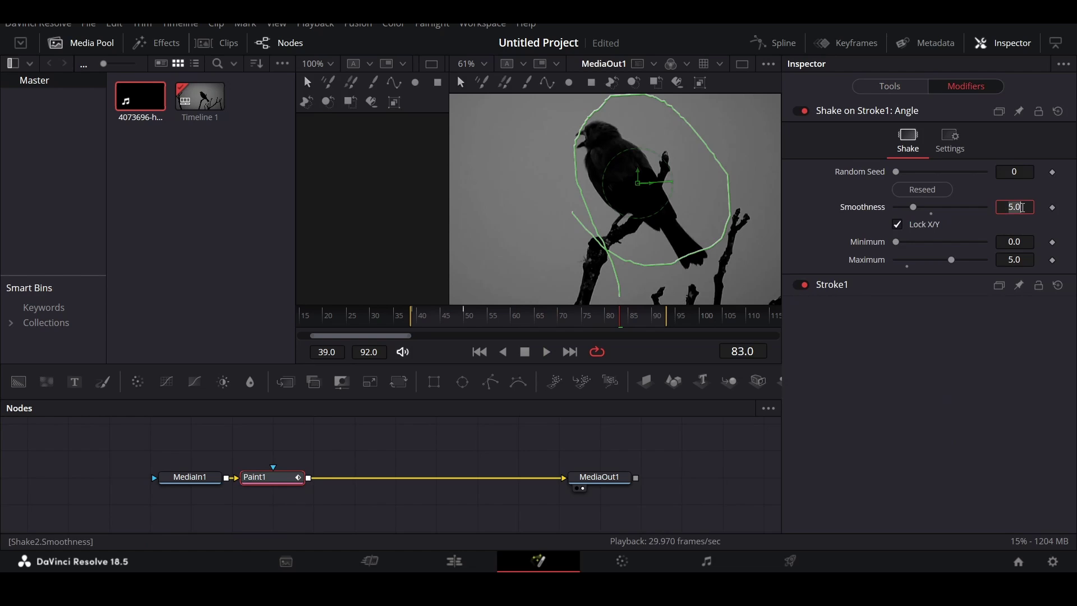
text(1)
key(Return)
key(space)
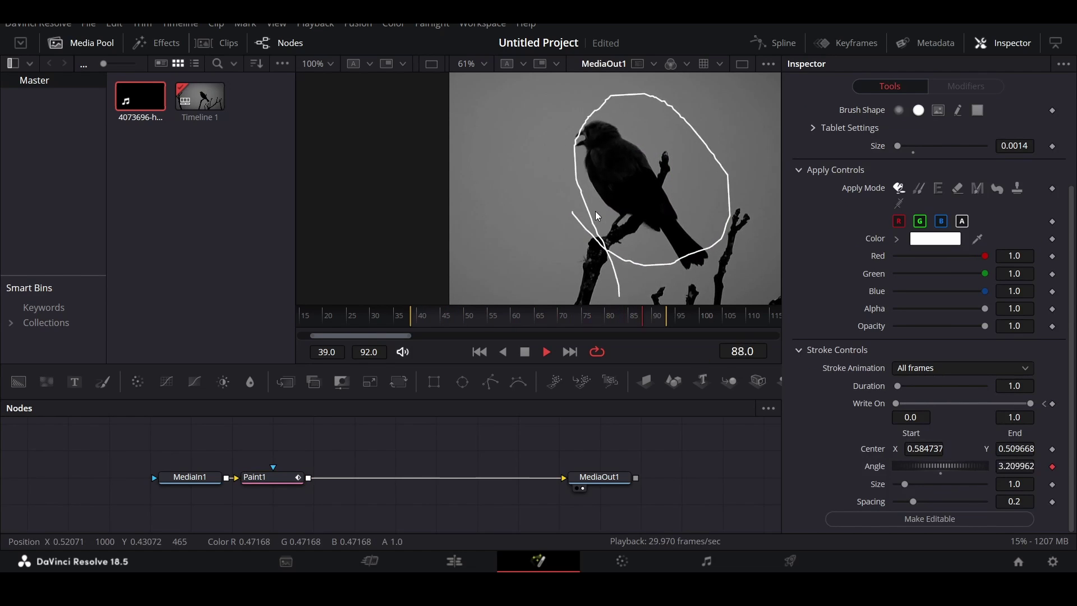
key(space)
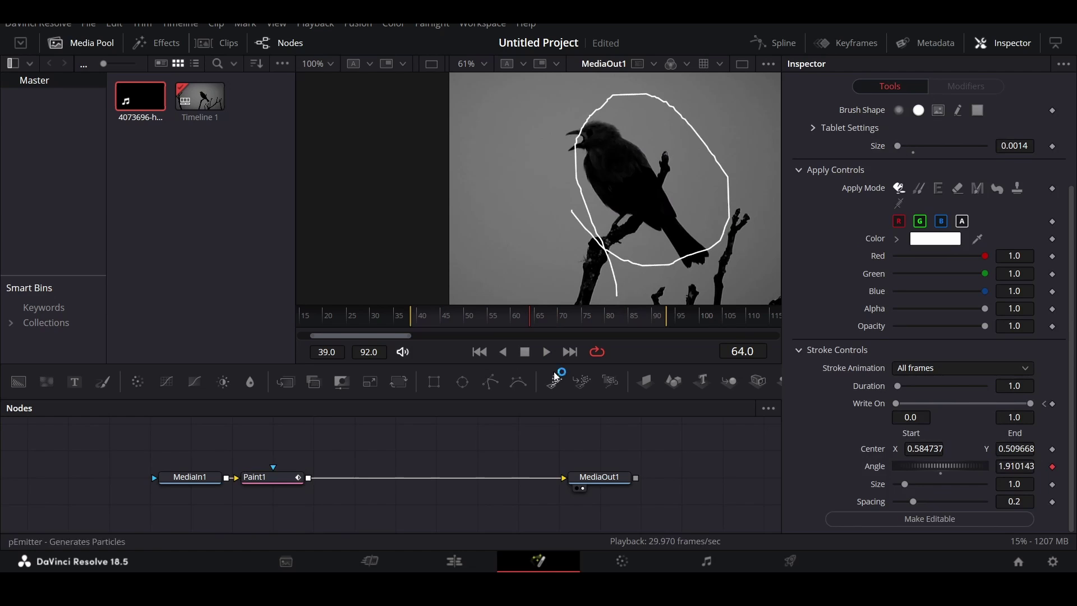
Step: Set the smoothness of the Shake on Stroke1's Angle to 3.0 and play back the animation
click(965, 86)
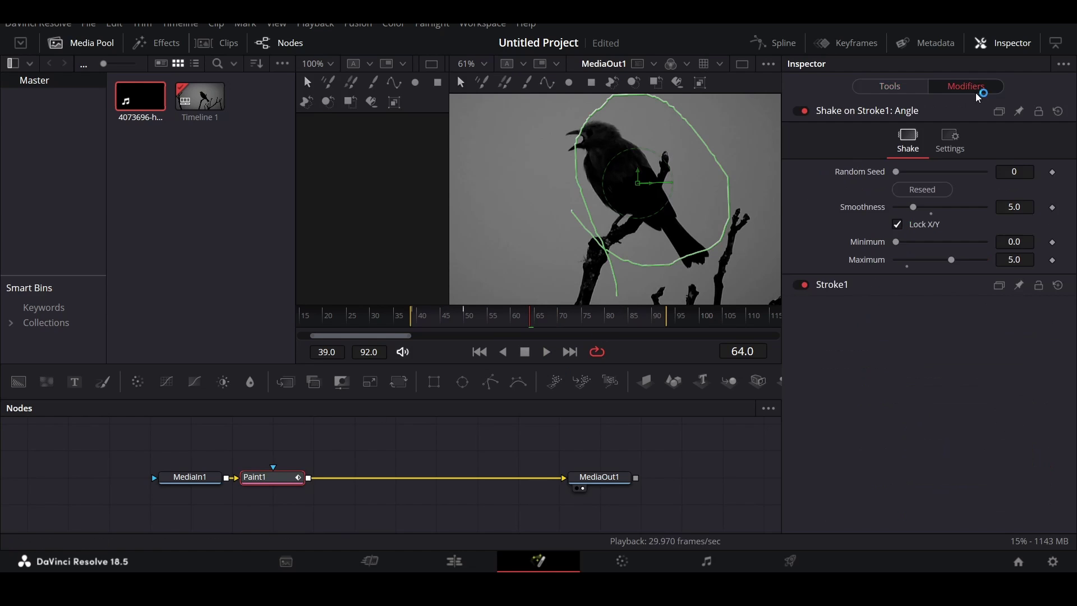
click(1014, 207)
text(3)
key(Tab)
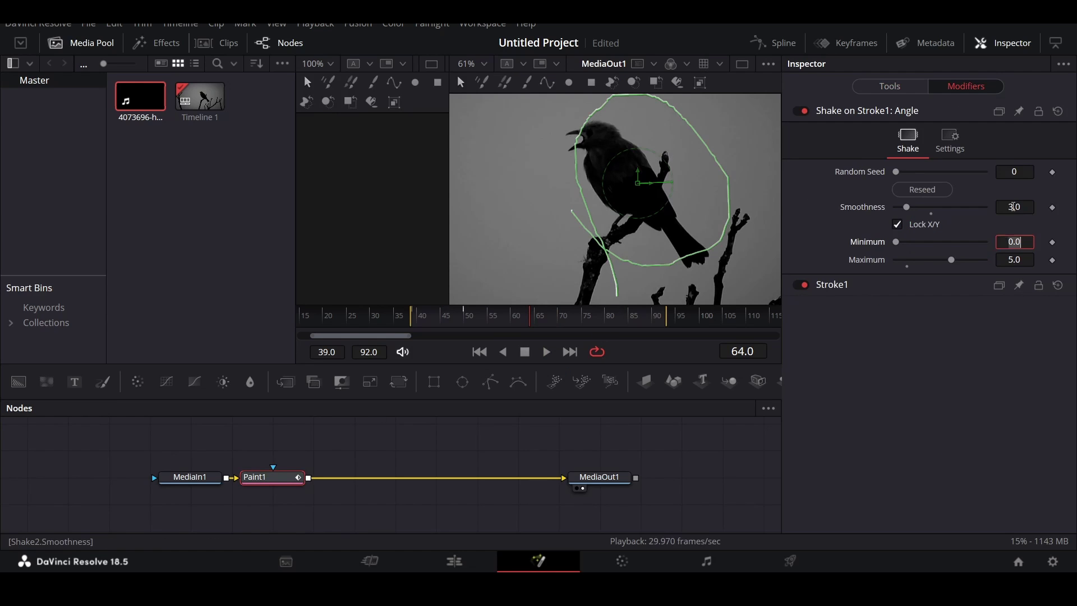
click(699, 463)
key(space)
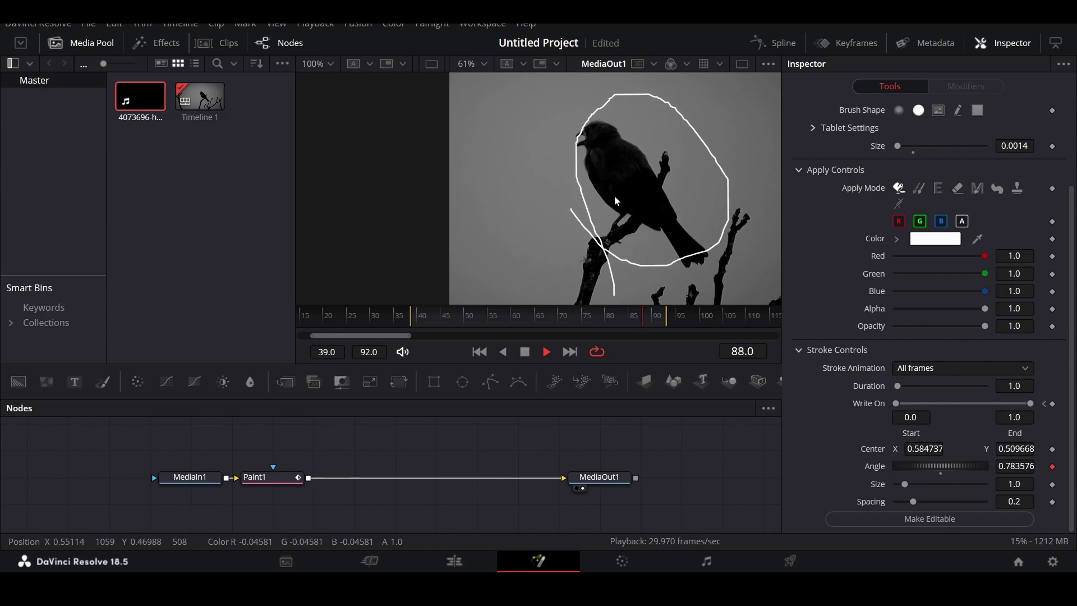
Step: Stop the playback and draw a loose squiggle stroke on Paint1 in the empty sky left of the bird
scroll(615, 195, down, 3)
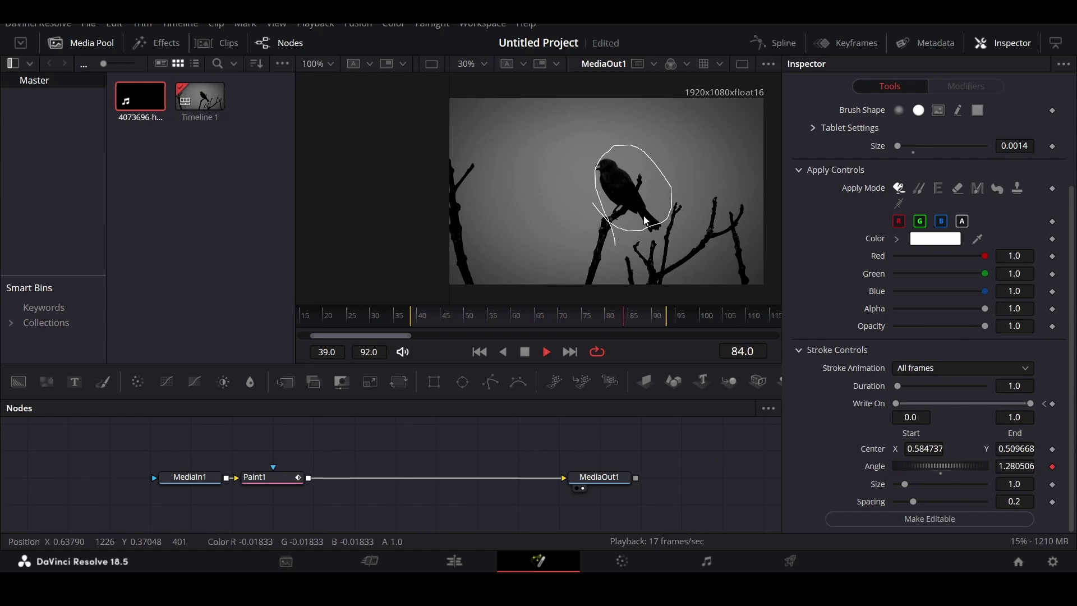
key(space)
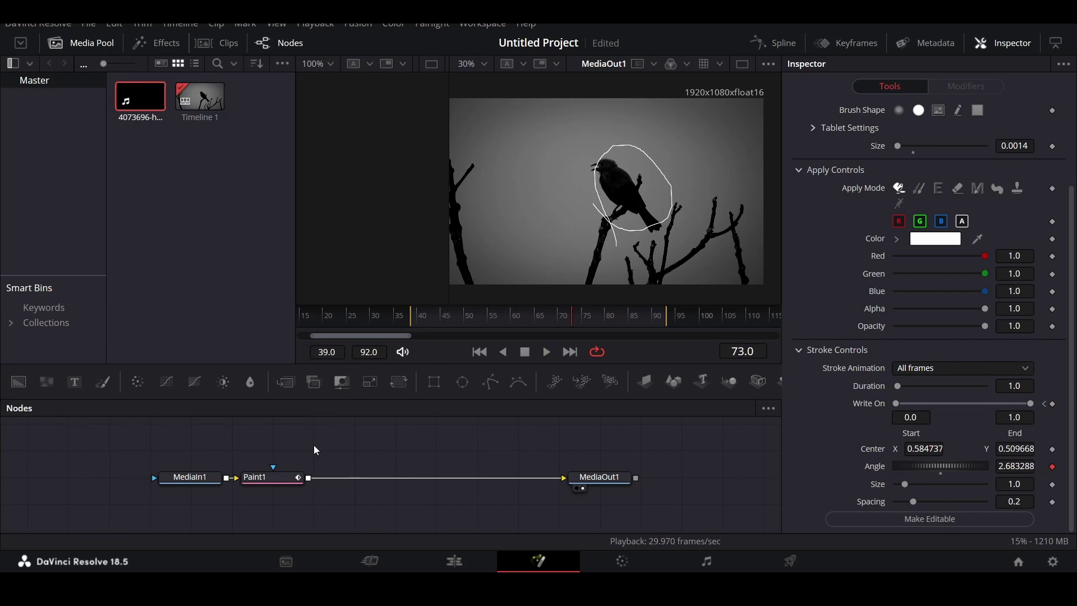
click(274, 478)
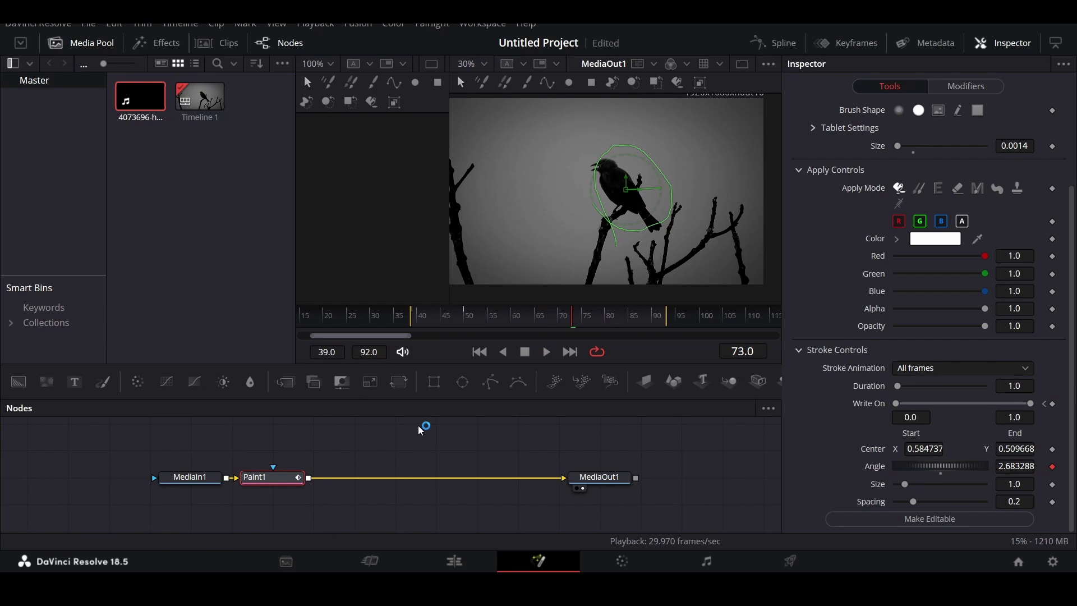
click(526, 84)
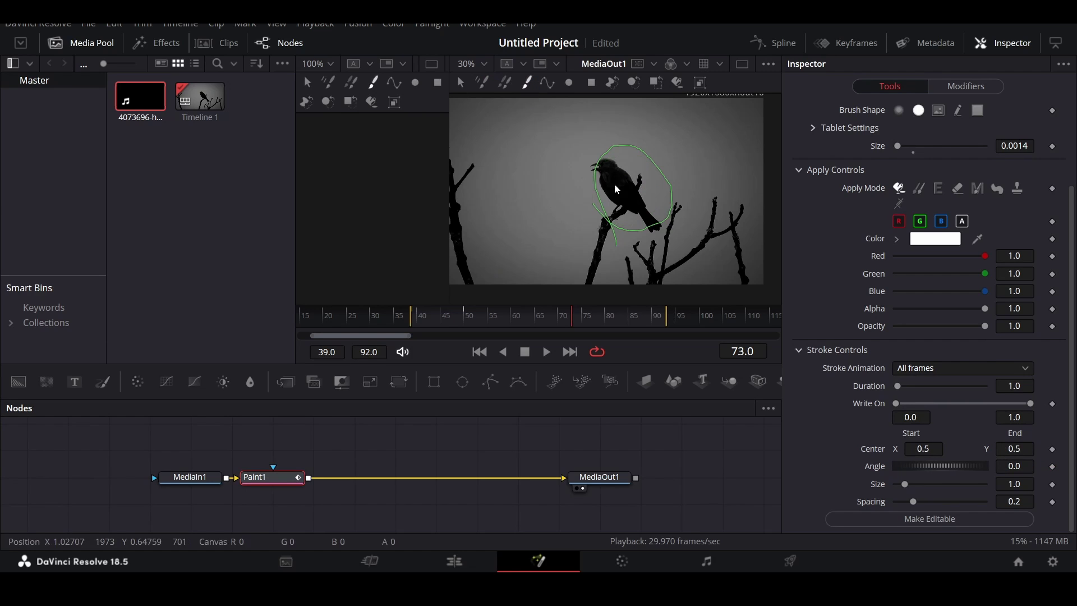
drag(493, 122, 501, 211)
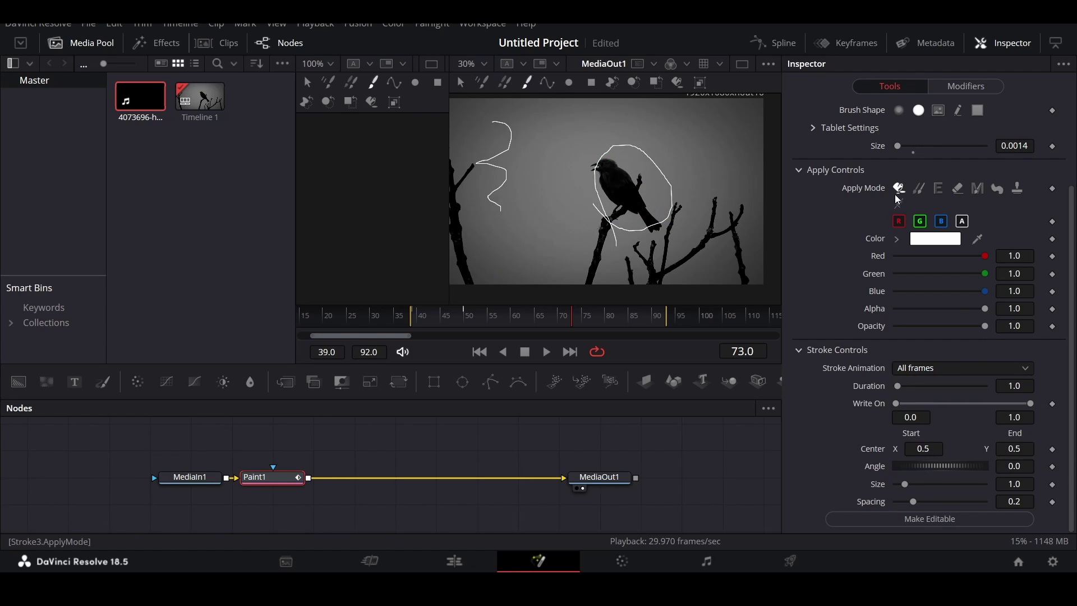
Step: Delete Stroke3 and the squiggle Stroke2 from Paint1's modifiers, keeping only the circle around the bird
click(953, 86)
click(826, 113)
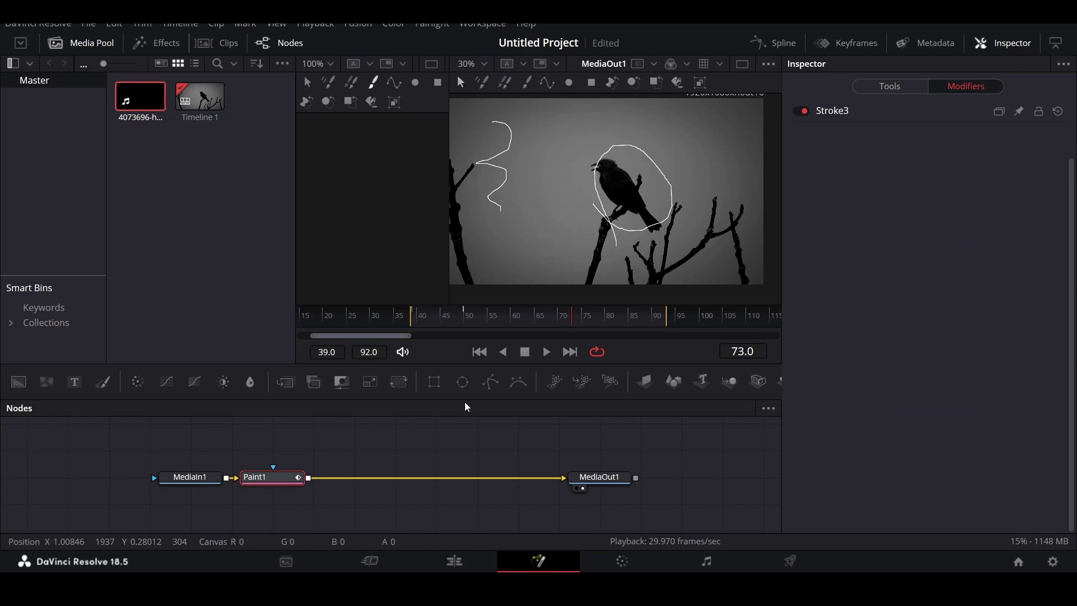
click(273, 478)
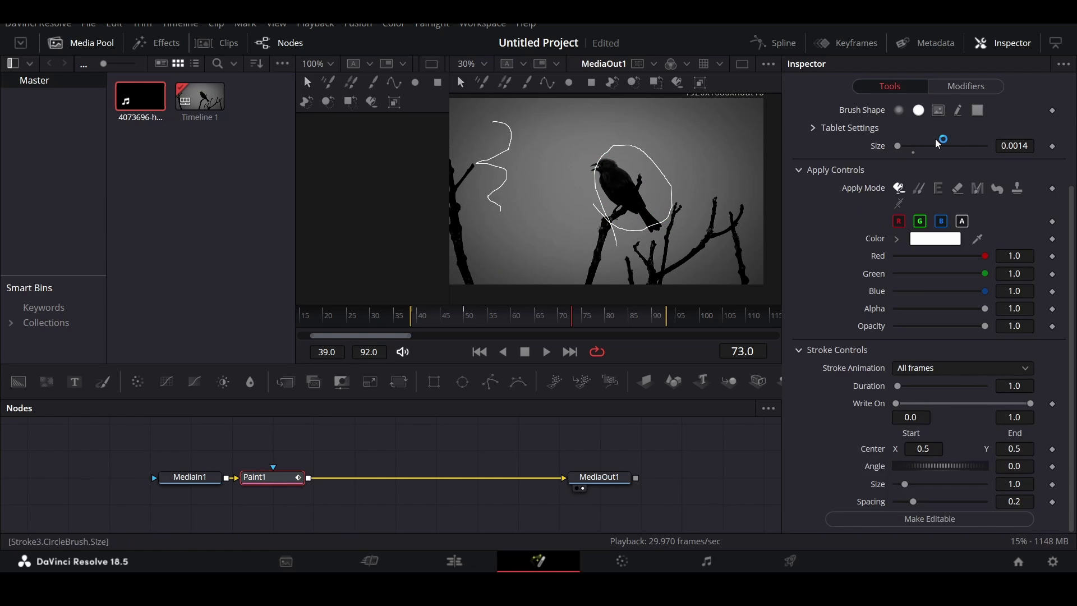
click(960, 87)
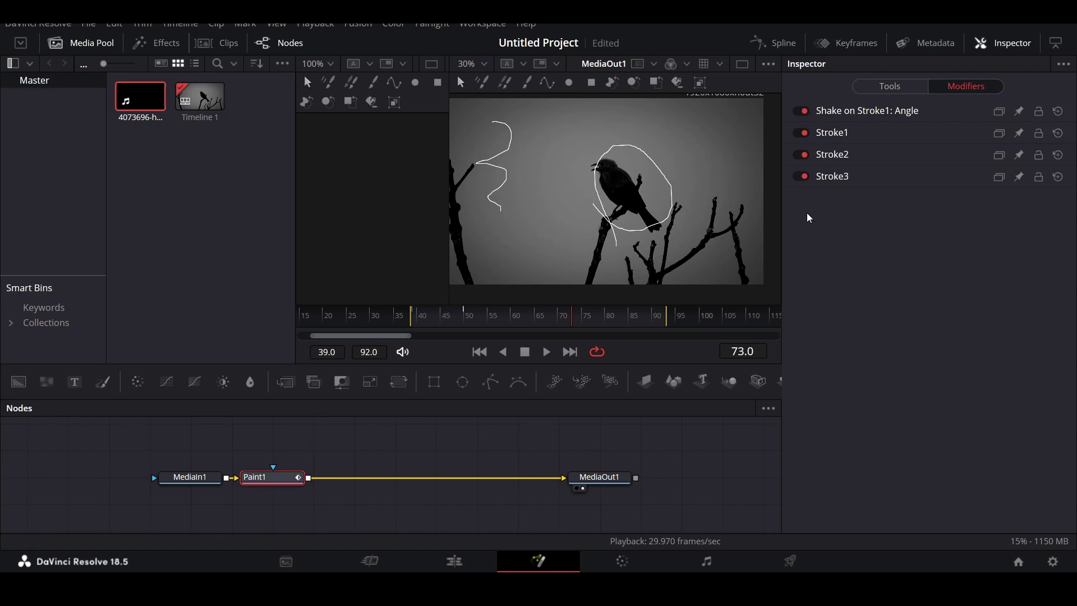
right_click(831, 181)
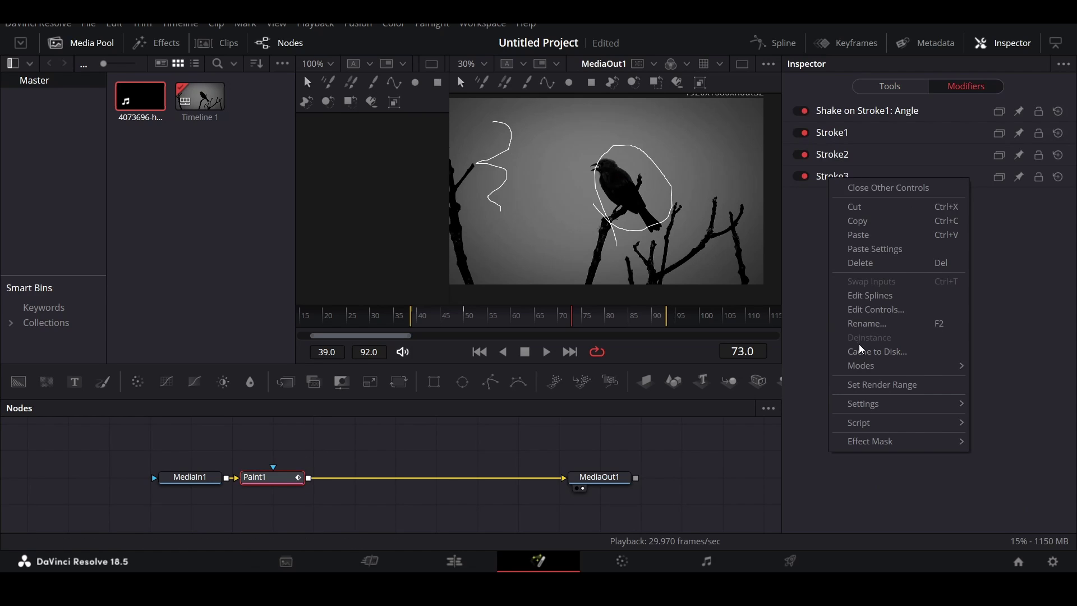
click(872, 263)
right_click(834, 112)
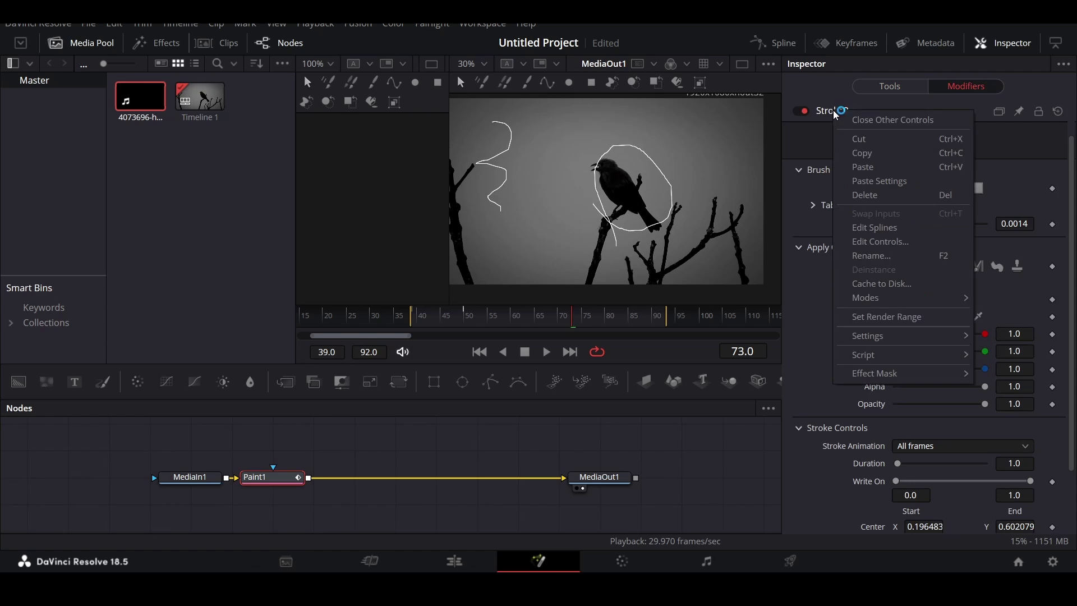
click(874, 200)
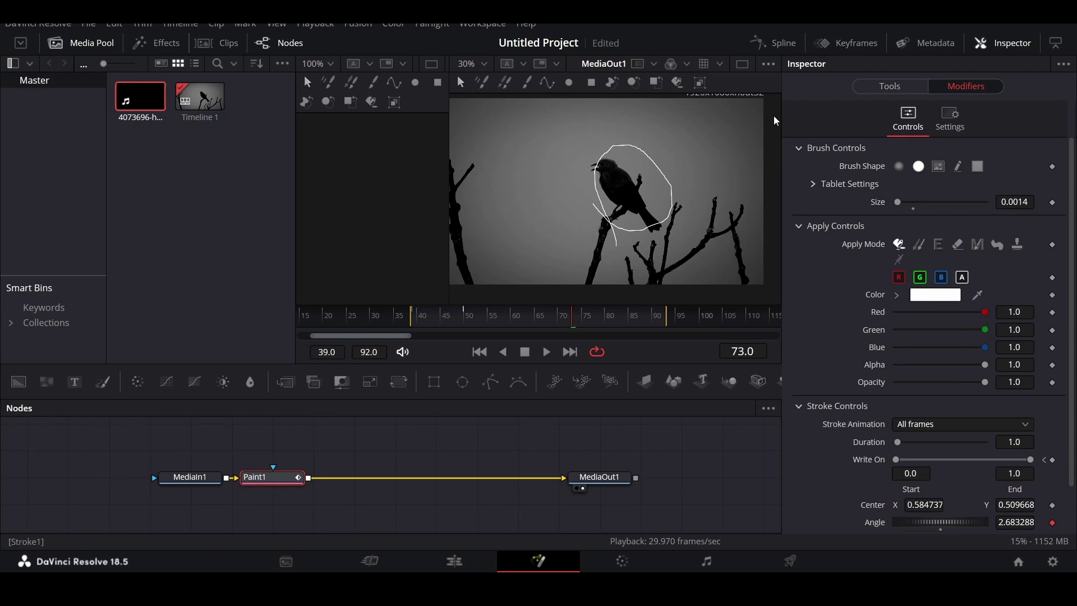
Step: Draw a looping scribble stroke on Paint1 in the upper-left sky of the image
click(527, 82)
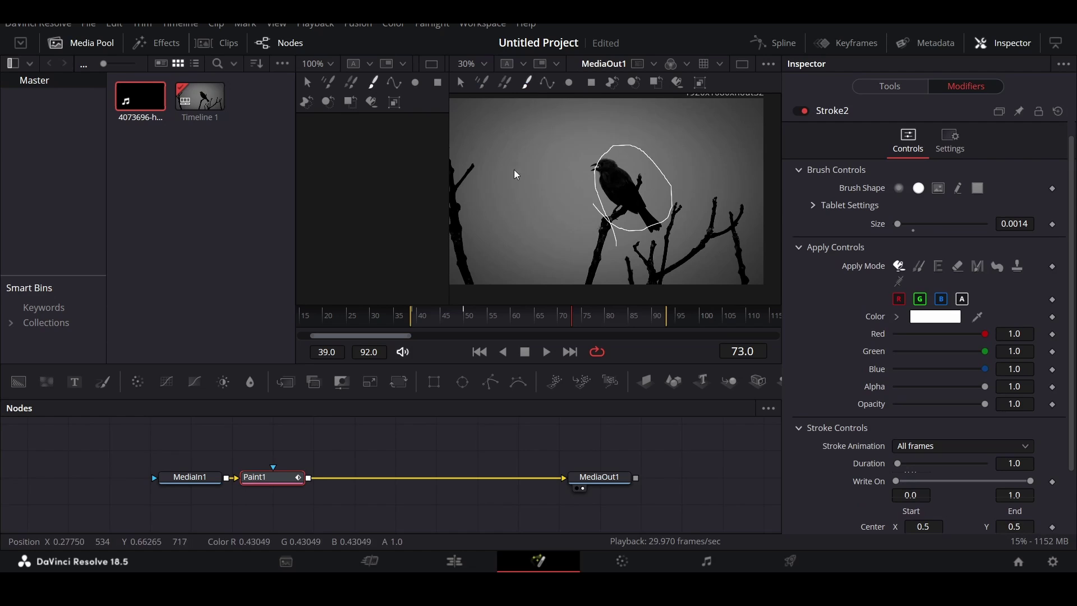
mouse_move(479, 130)
mouse_down()
mouse_move(505, 138)
mouse_move(514, 159)
mouse_up()
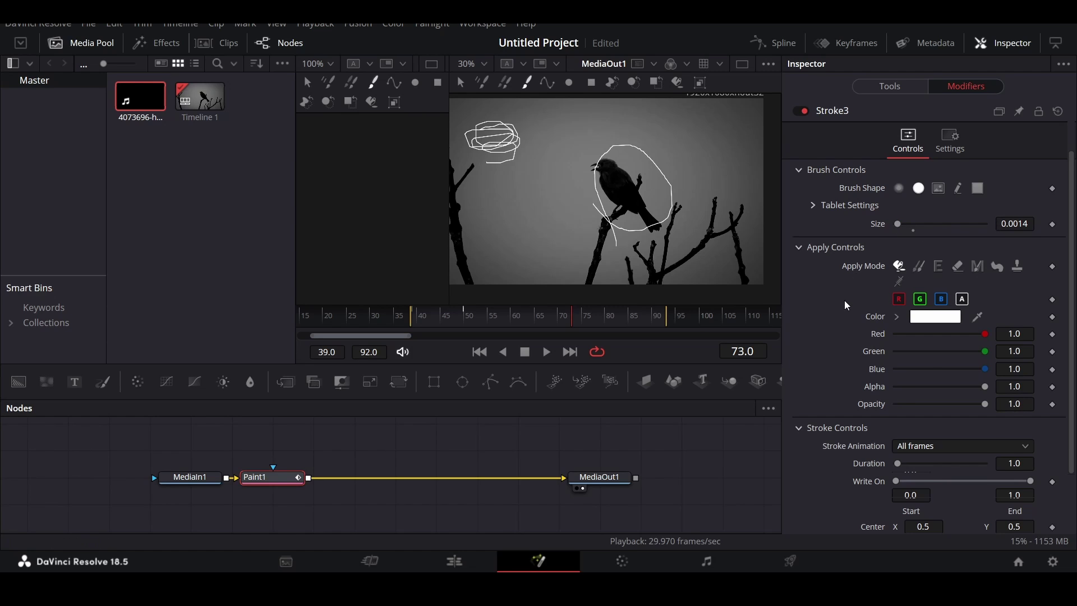
Step: Animate the new scribble's Write On end from 0.0 near frame 51 to 1.0 near frame 60, and preview the playback
scroll(845, 303, down, 2)
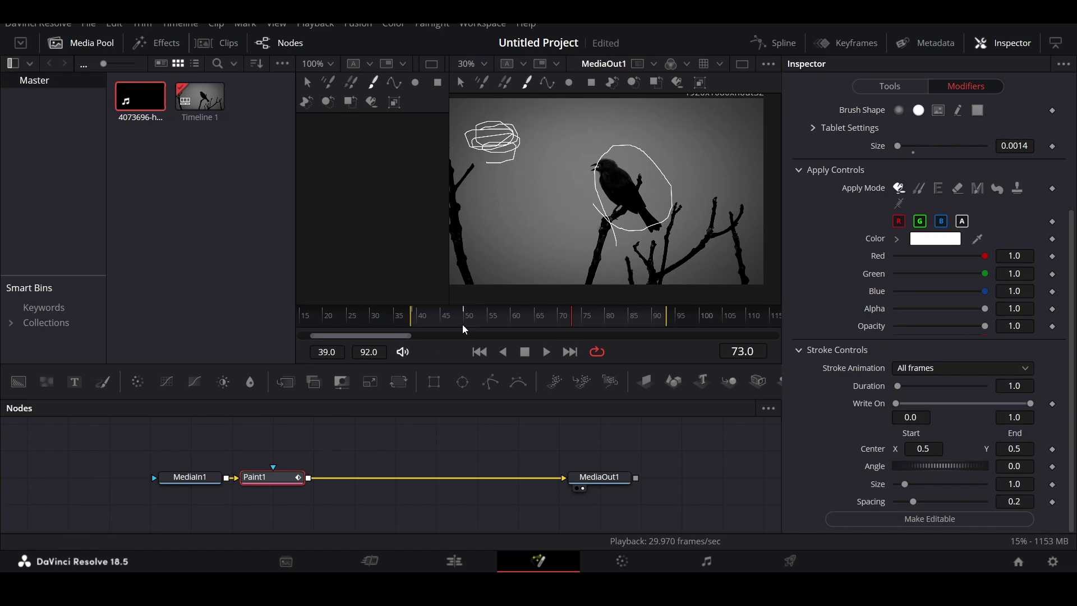
drag(512, 324, 514, 326)
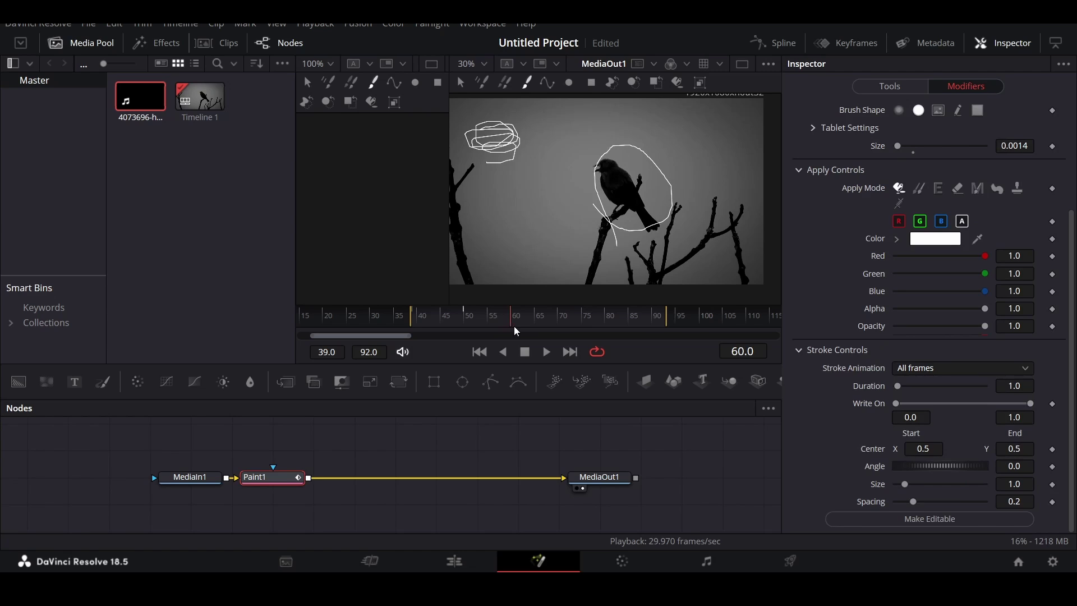
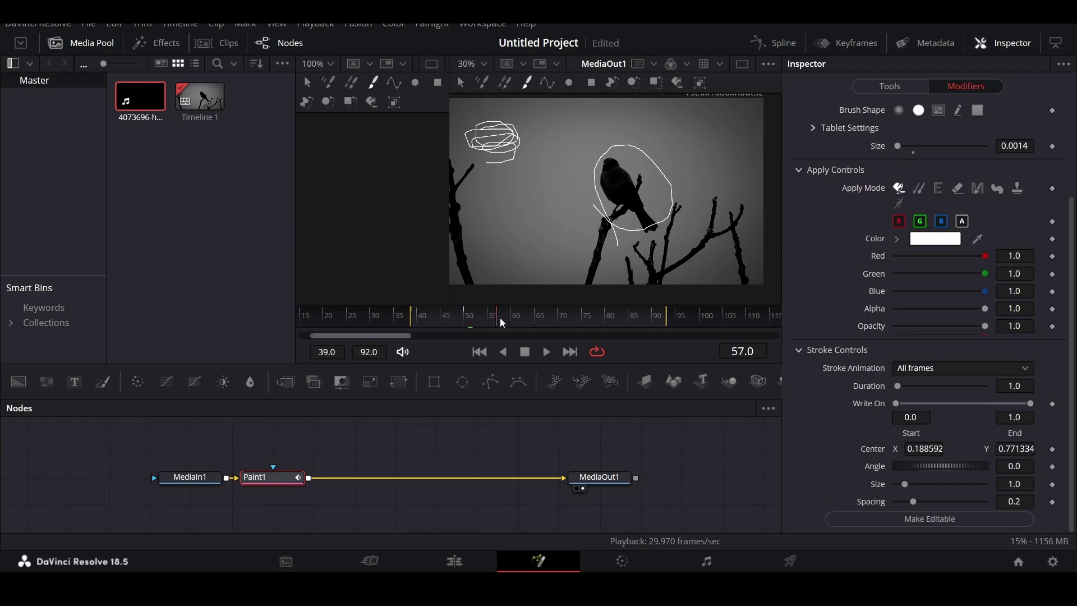
drag(501, 321, 471, 321)
drag(1031, 411, 901, 404)
click(567, 428)
key(space)
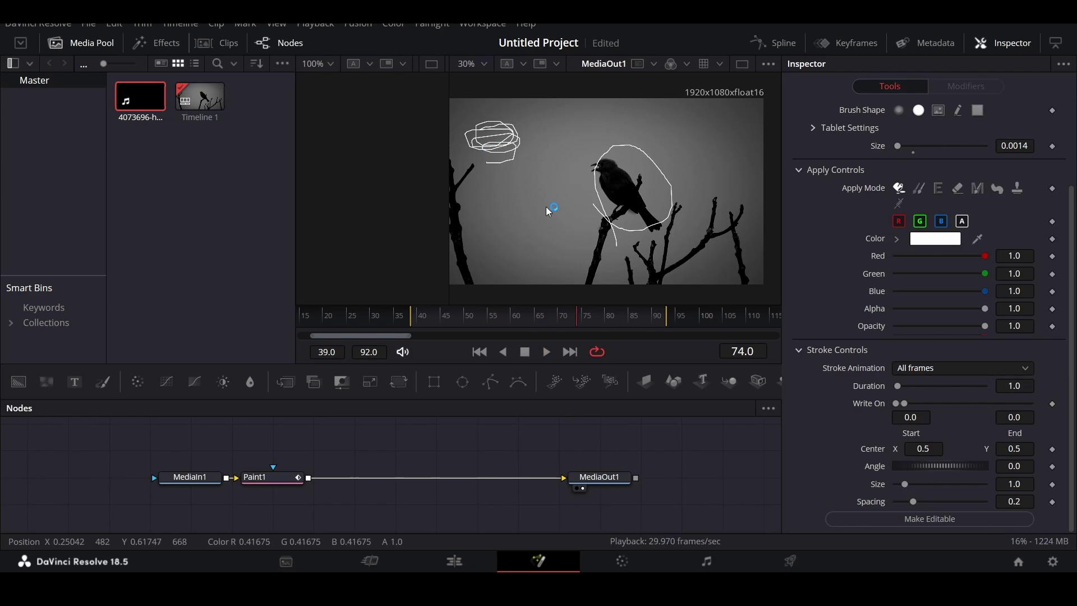
key(space)
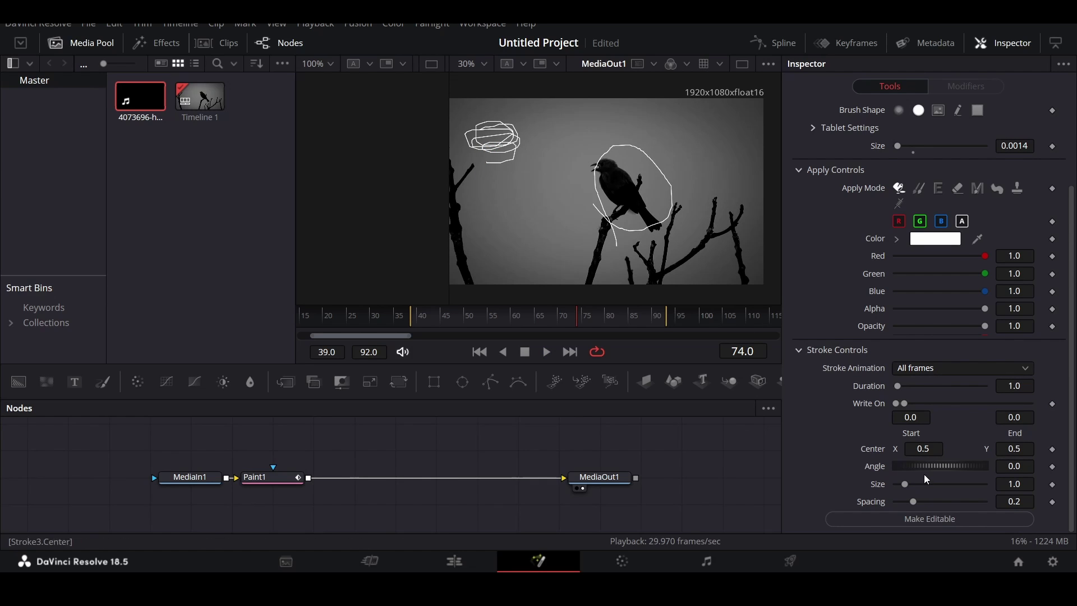
Step: Try modifying Stroke3's Angle with Shake and open the modifier's settings
right_click(1053, 467)
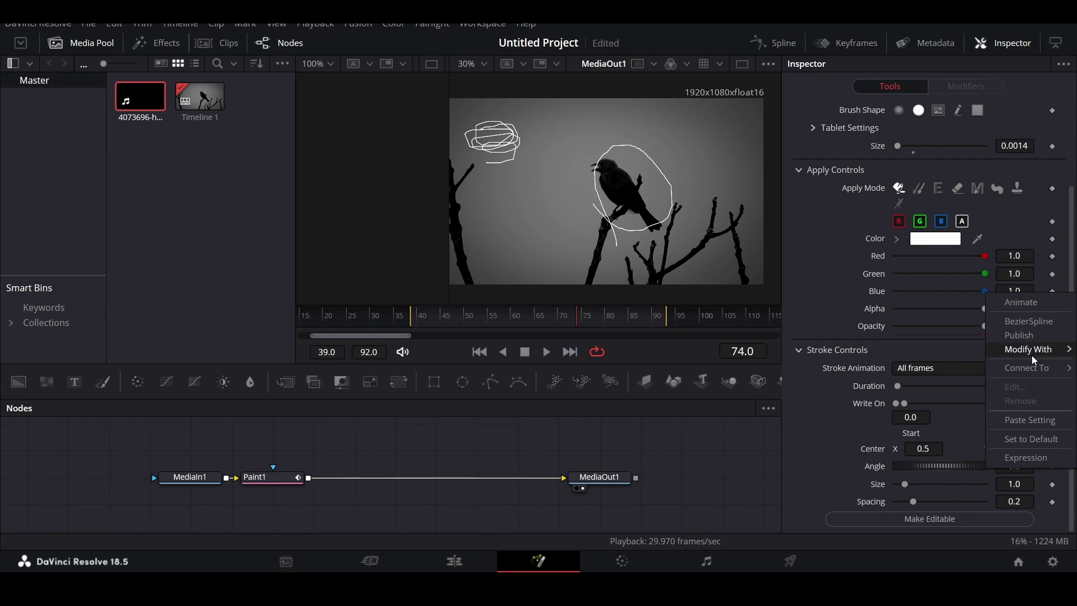
mouse_move(1034, 357)
click(883, 572)
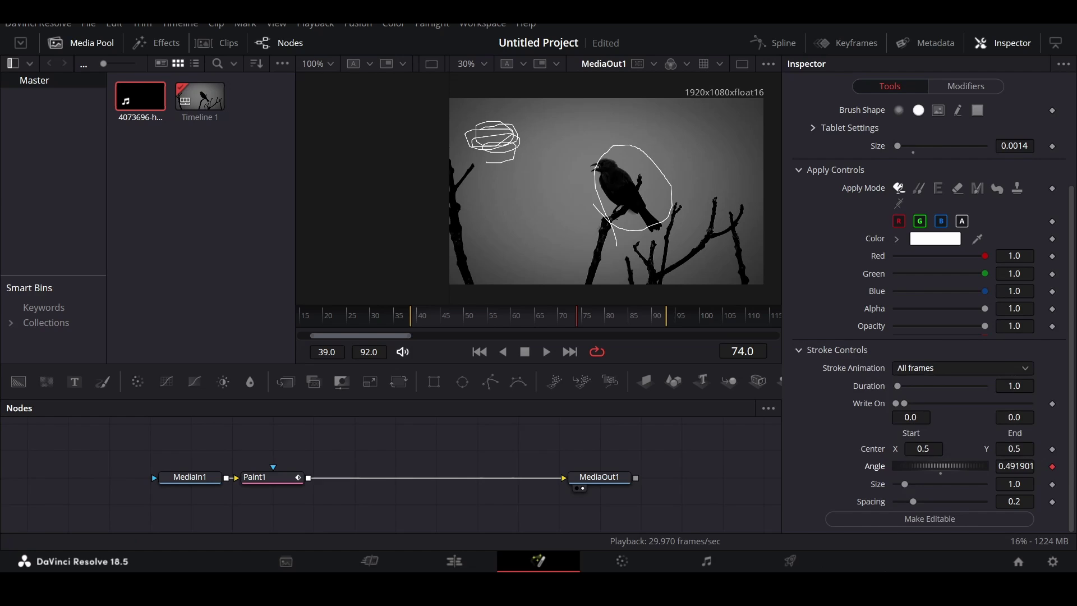
click(959, 87)
click(863, 107)
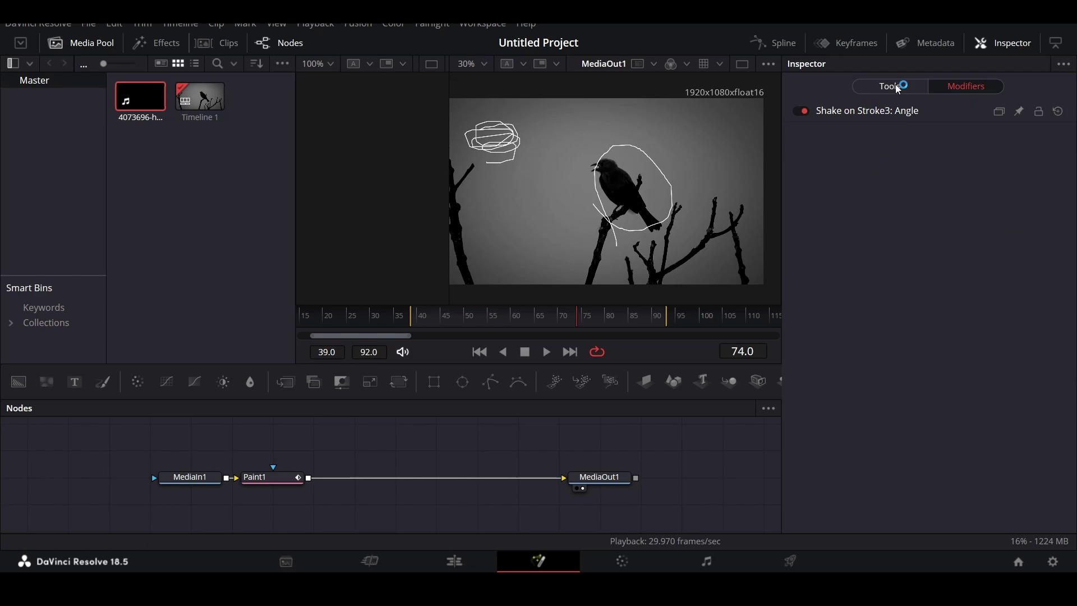
click(891, 114)
click(896, 89)
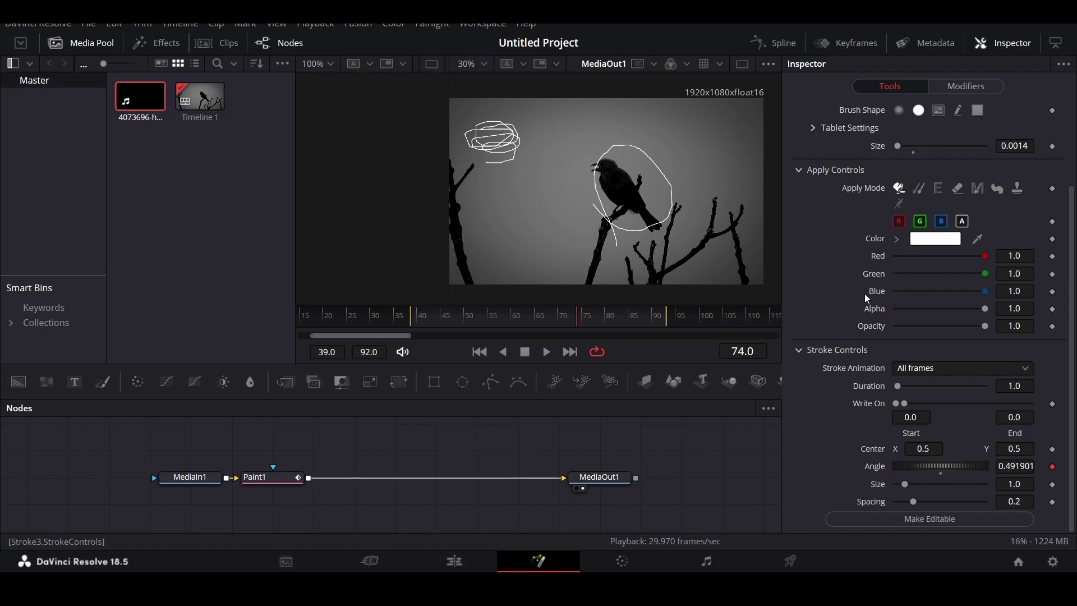
click(963, 88)
click(854, 113)
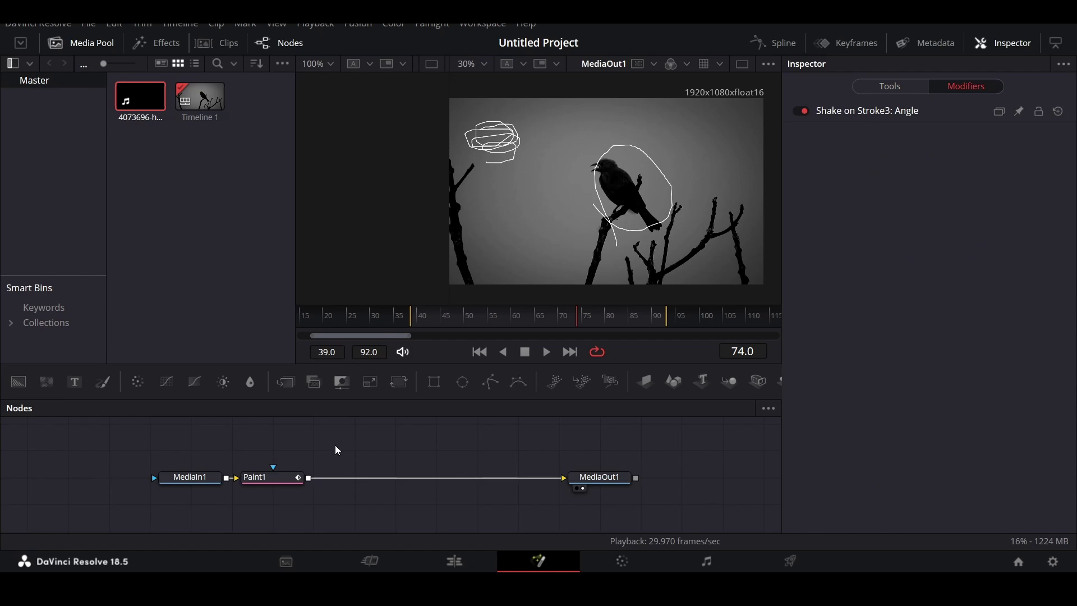
Step: Select Stroke2, the looping scribble, from Paint1's modifiers and modify its Angle with Shake
click(190, 478)
click(256, 478)
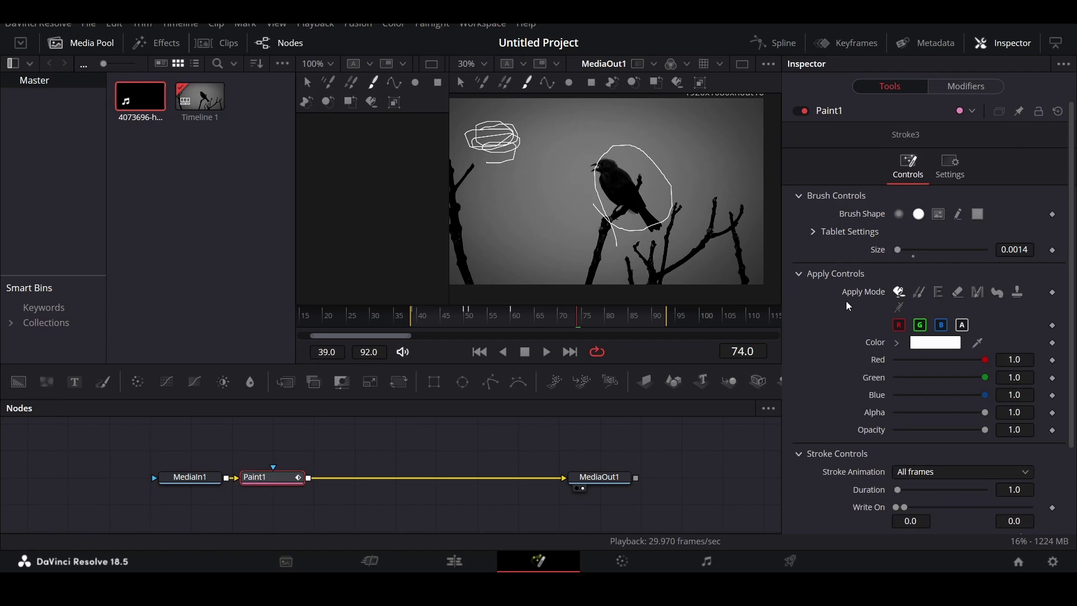
click(974, 85)
click(848, 157)
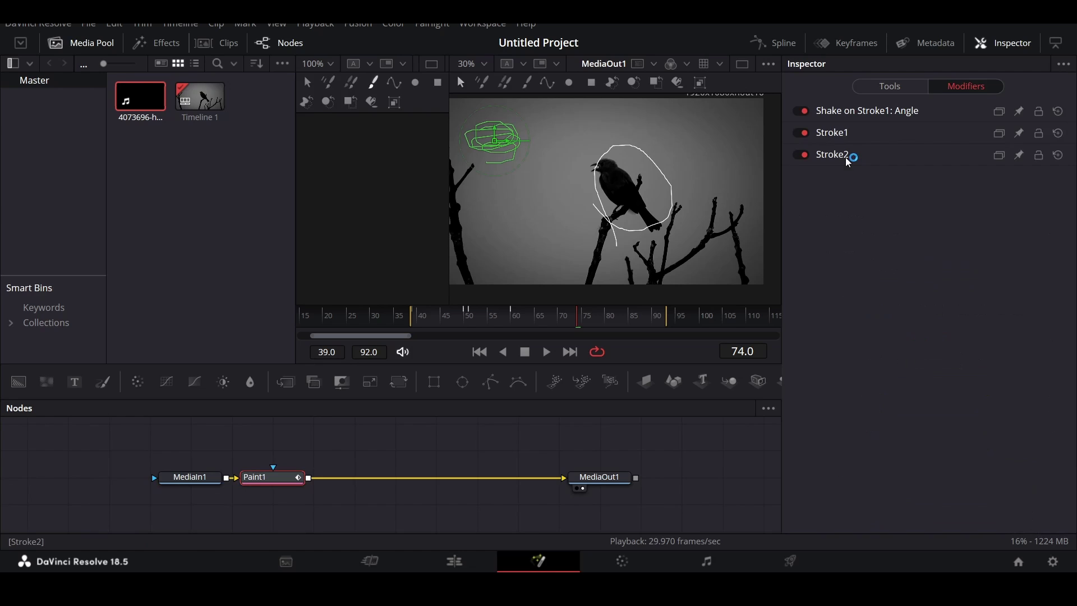
click(865, 88)
scroll(852, 275, down, 2)
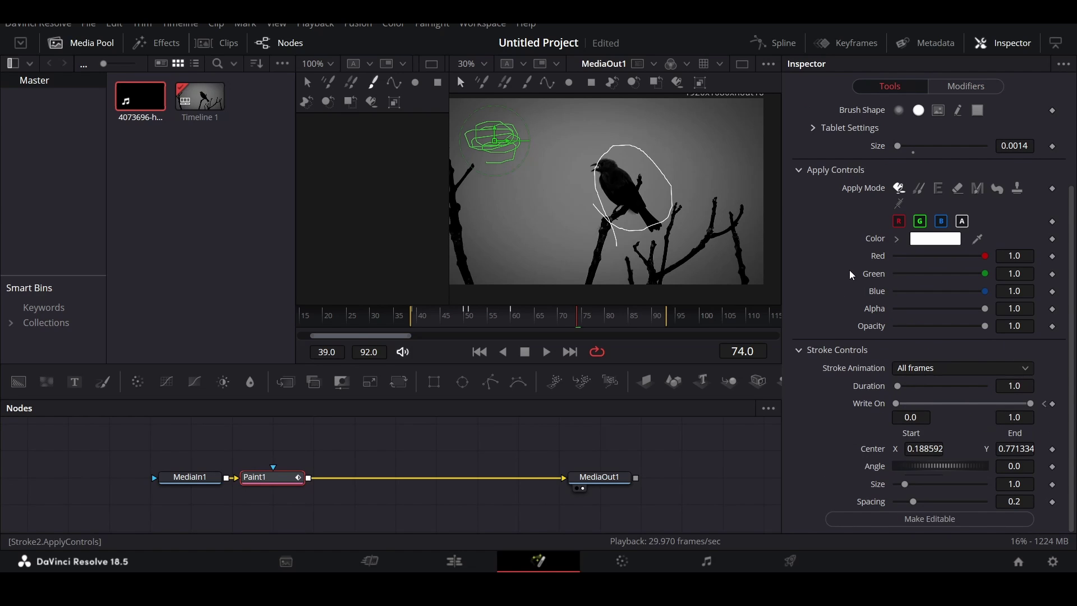
right_click(1053, 469)
mouse_move(1039, 347)
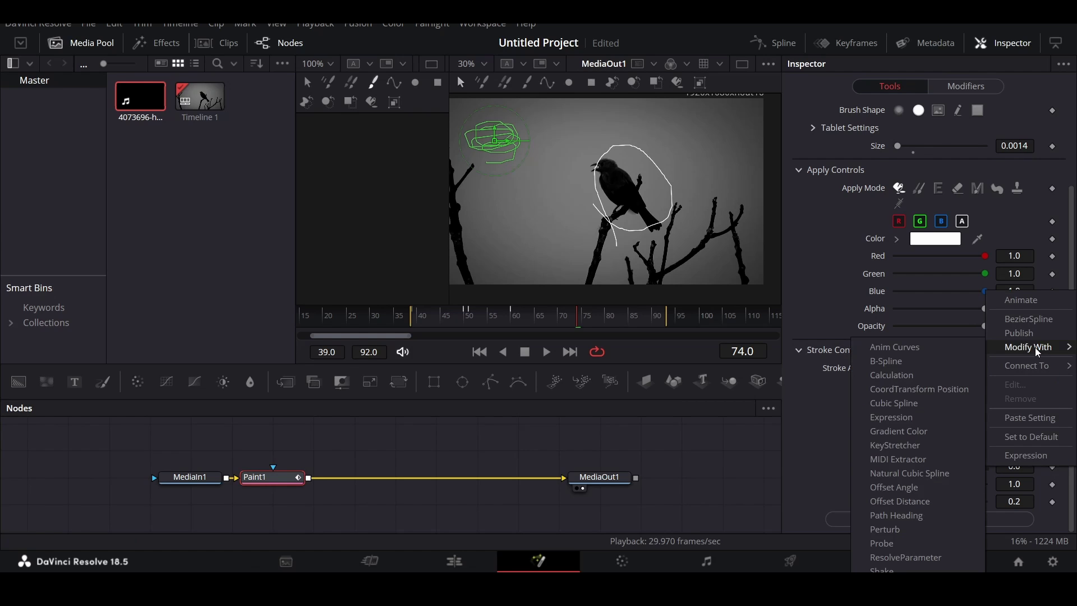
click(909, 553)
Step: Set the Shake on Stroke2's Angle to smoothness 5.0 and maximum 10.0, and play back the animation
click(963, 90)
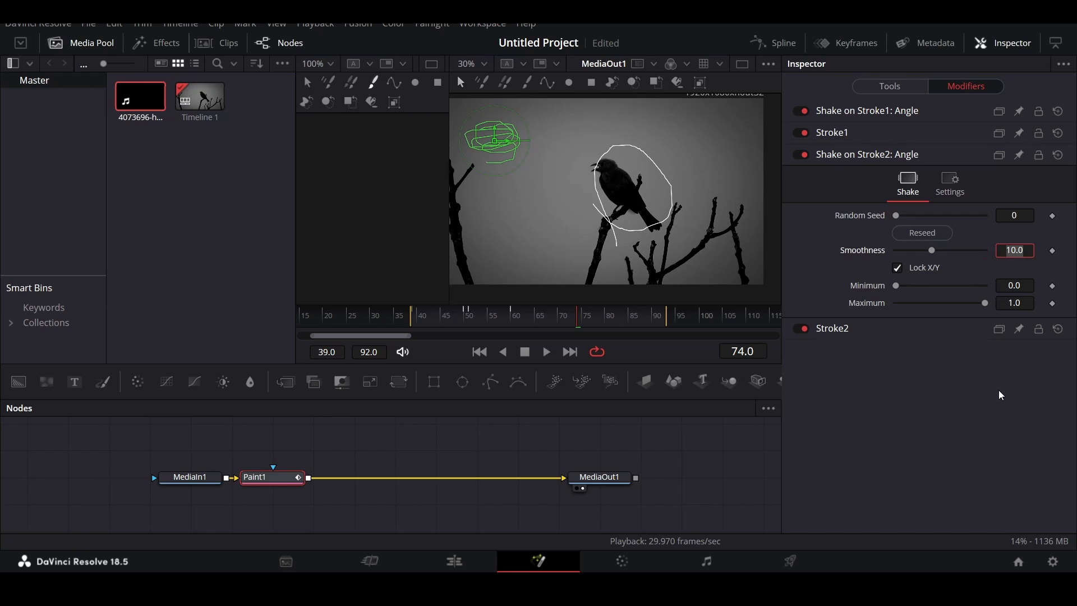
key(Return)
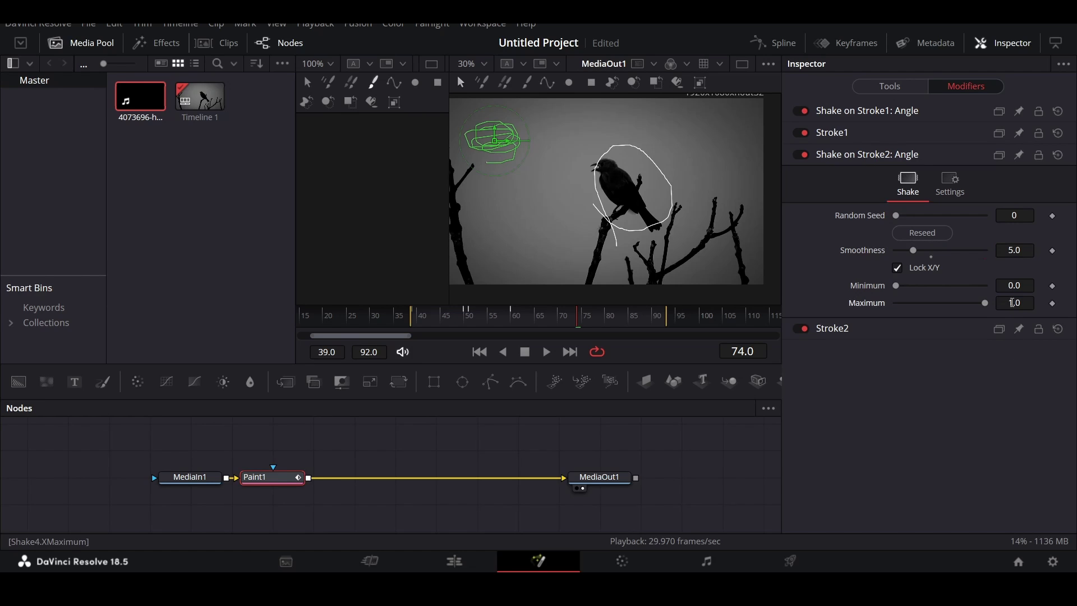
key(Tab)
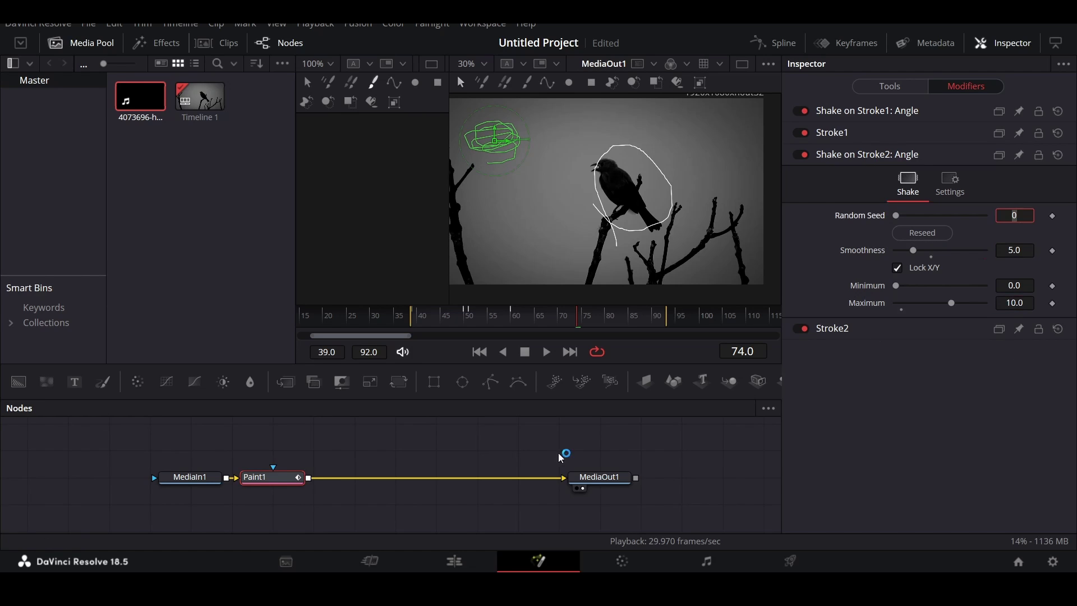
click(580, 453)
key(space)
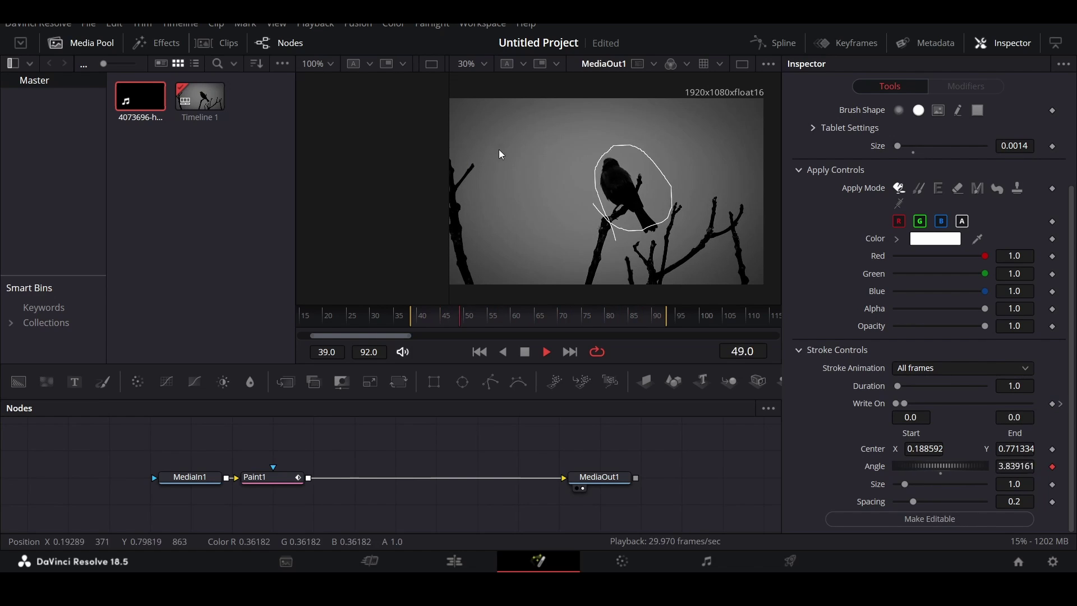
scroll(491, 138, up, 2)
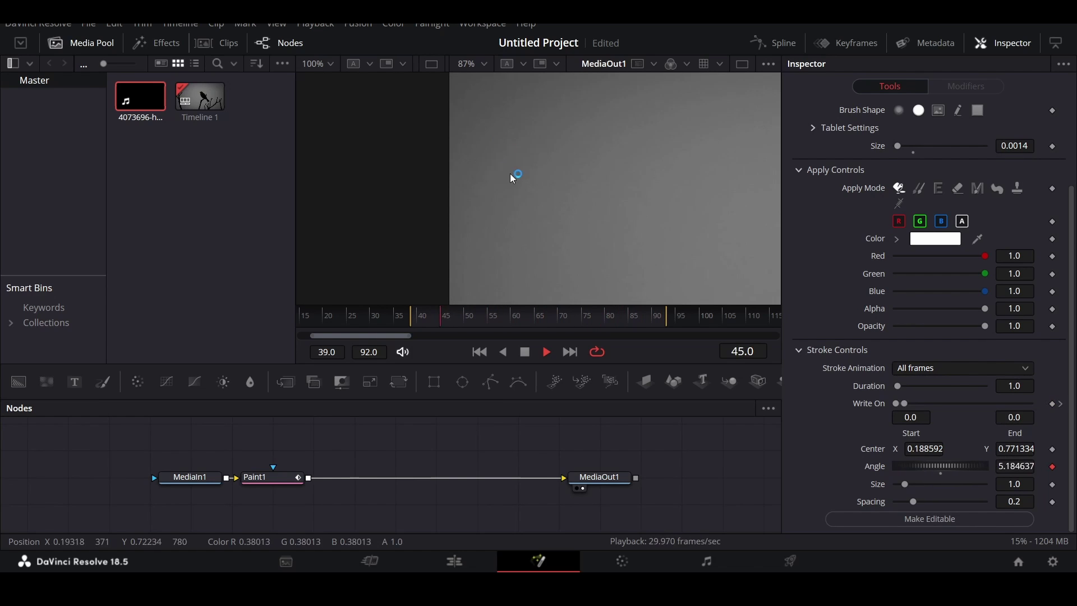
scroll(521, 177, down, 2)
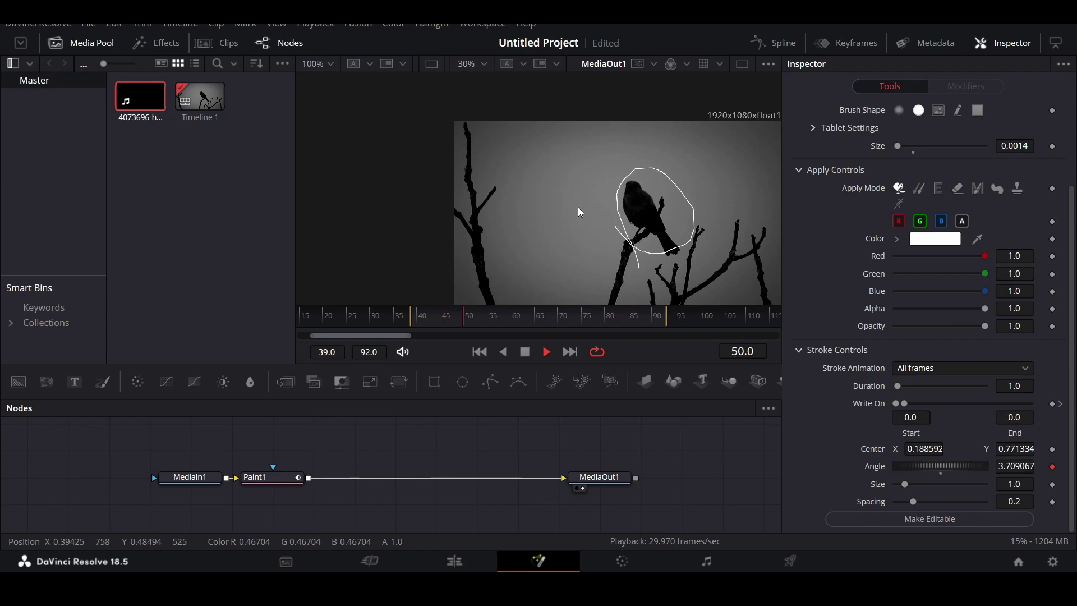